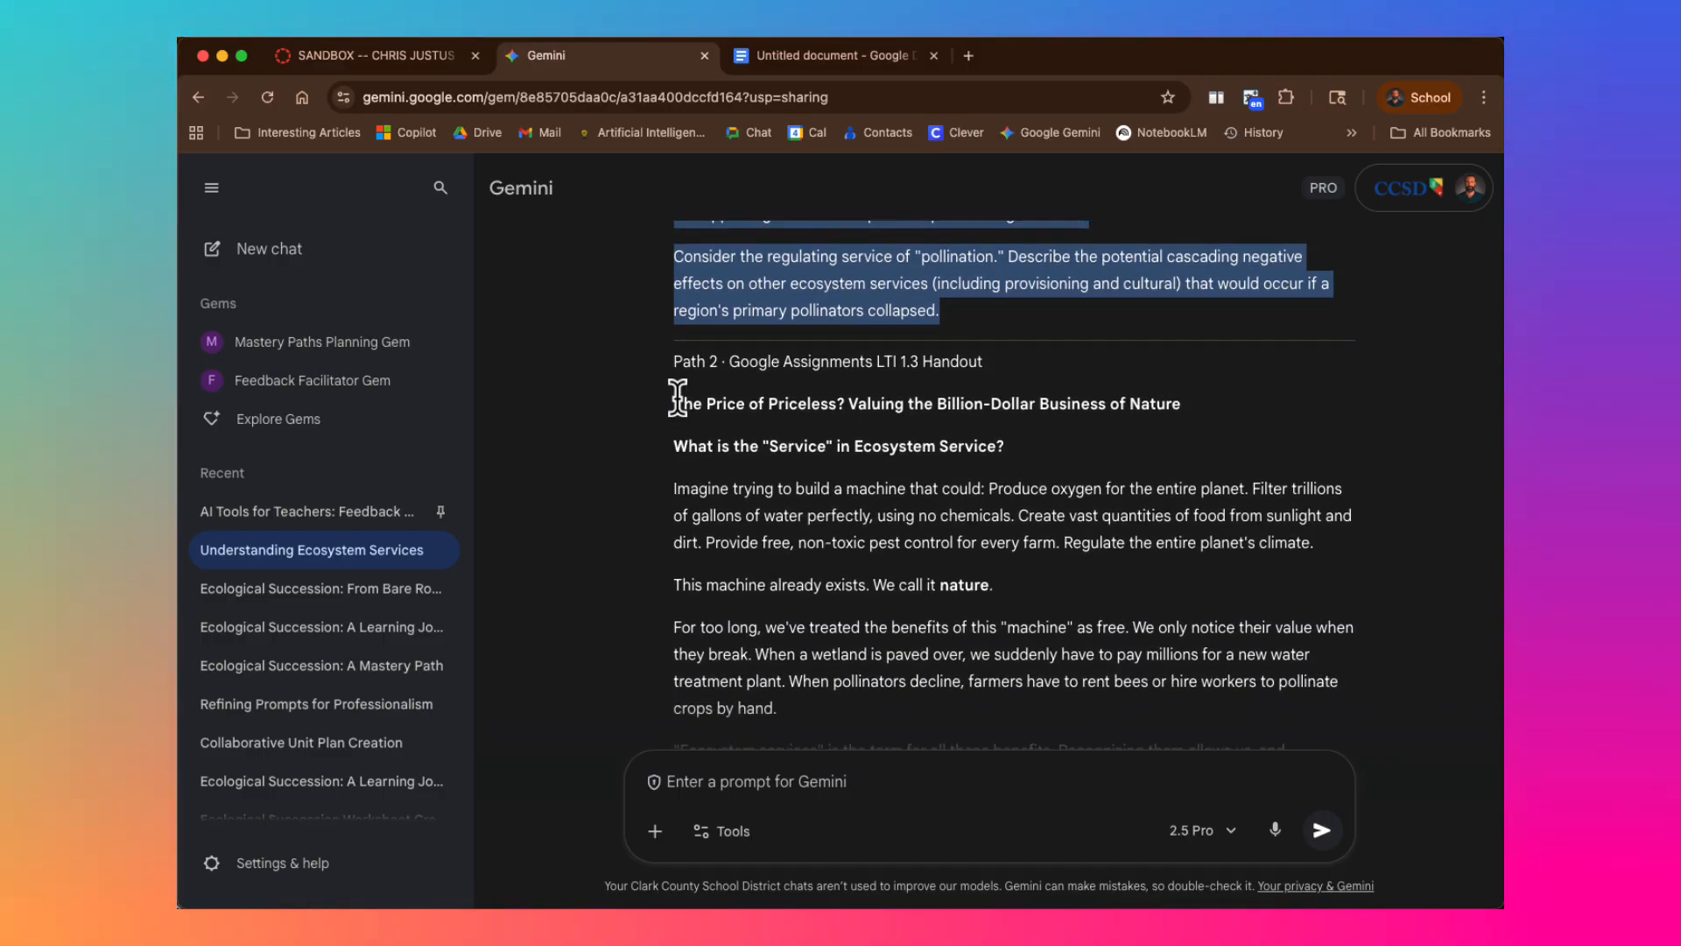
Copy the Path 2 handout text, from its title through the last analysis question, and paste it into the blank Google Docs document.
{"action": "left_click_drag", "start_coordinate": [675, 405], "coordinate": [1182, 508]}
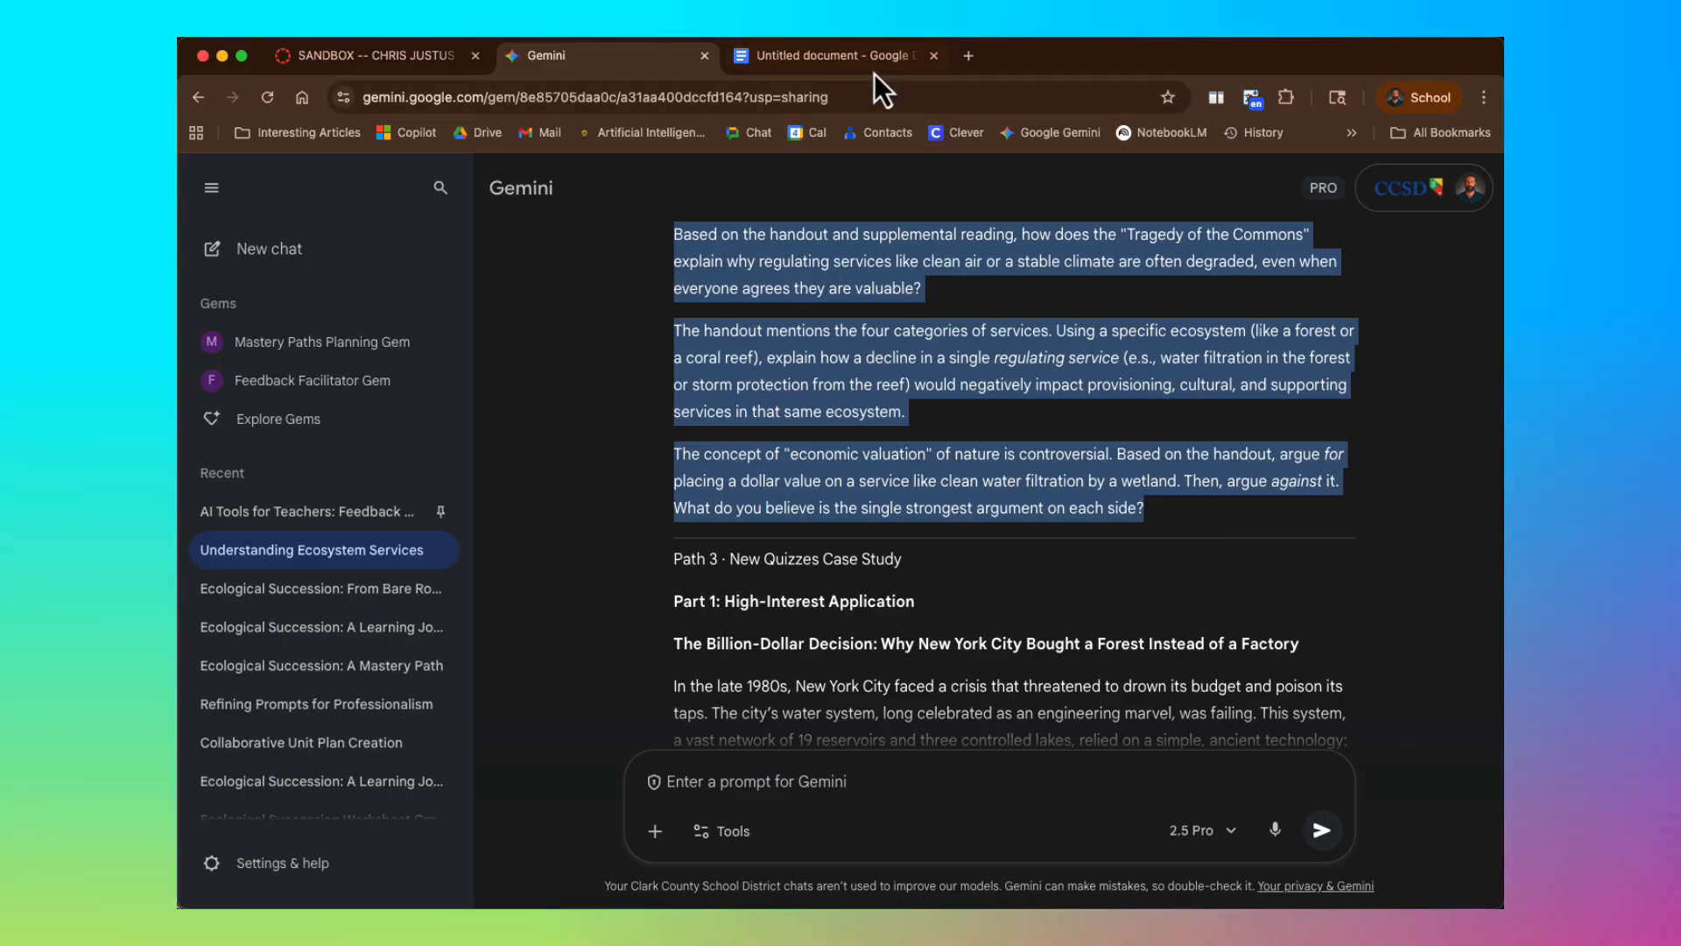
{"action": "left_click", "coordinate": [853, 58]}
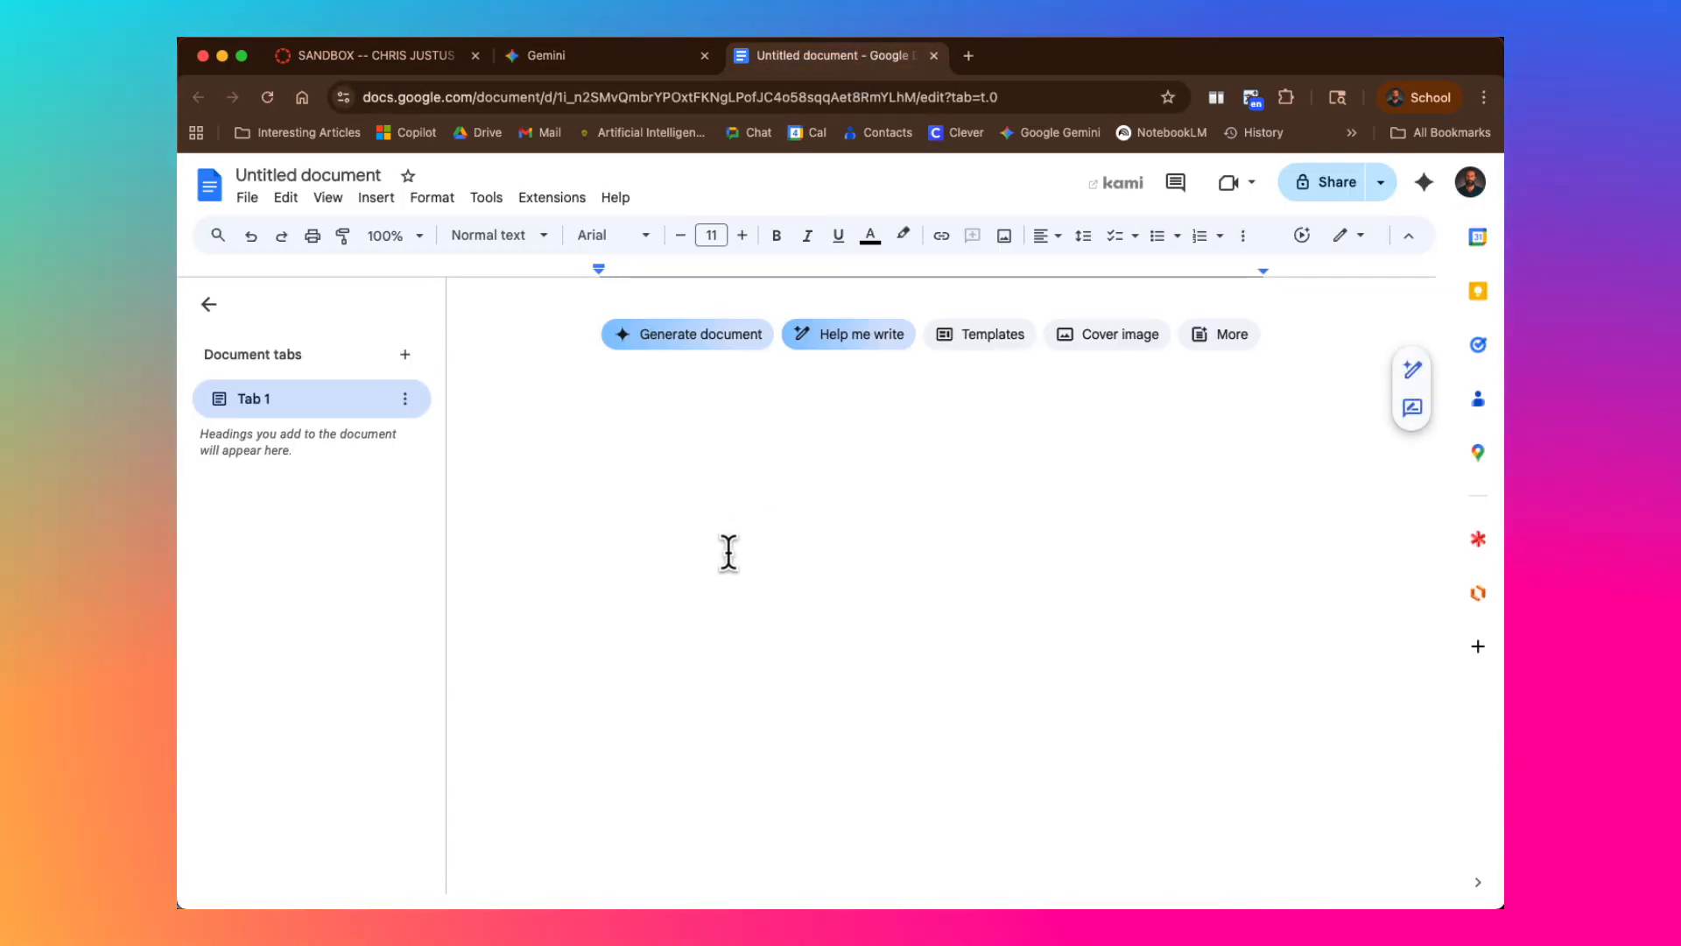
{"action": "key", "text": "super+v"}
{"action": "scroll", "coordinate": [729, 552], "scroll_direction": "up", "scroll_amount": 15}
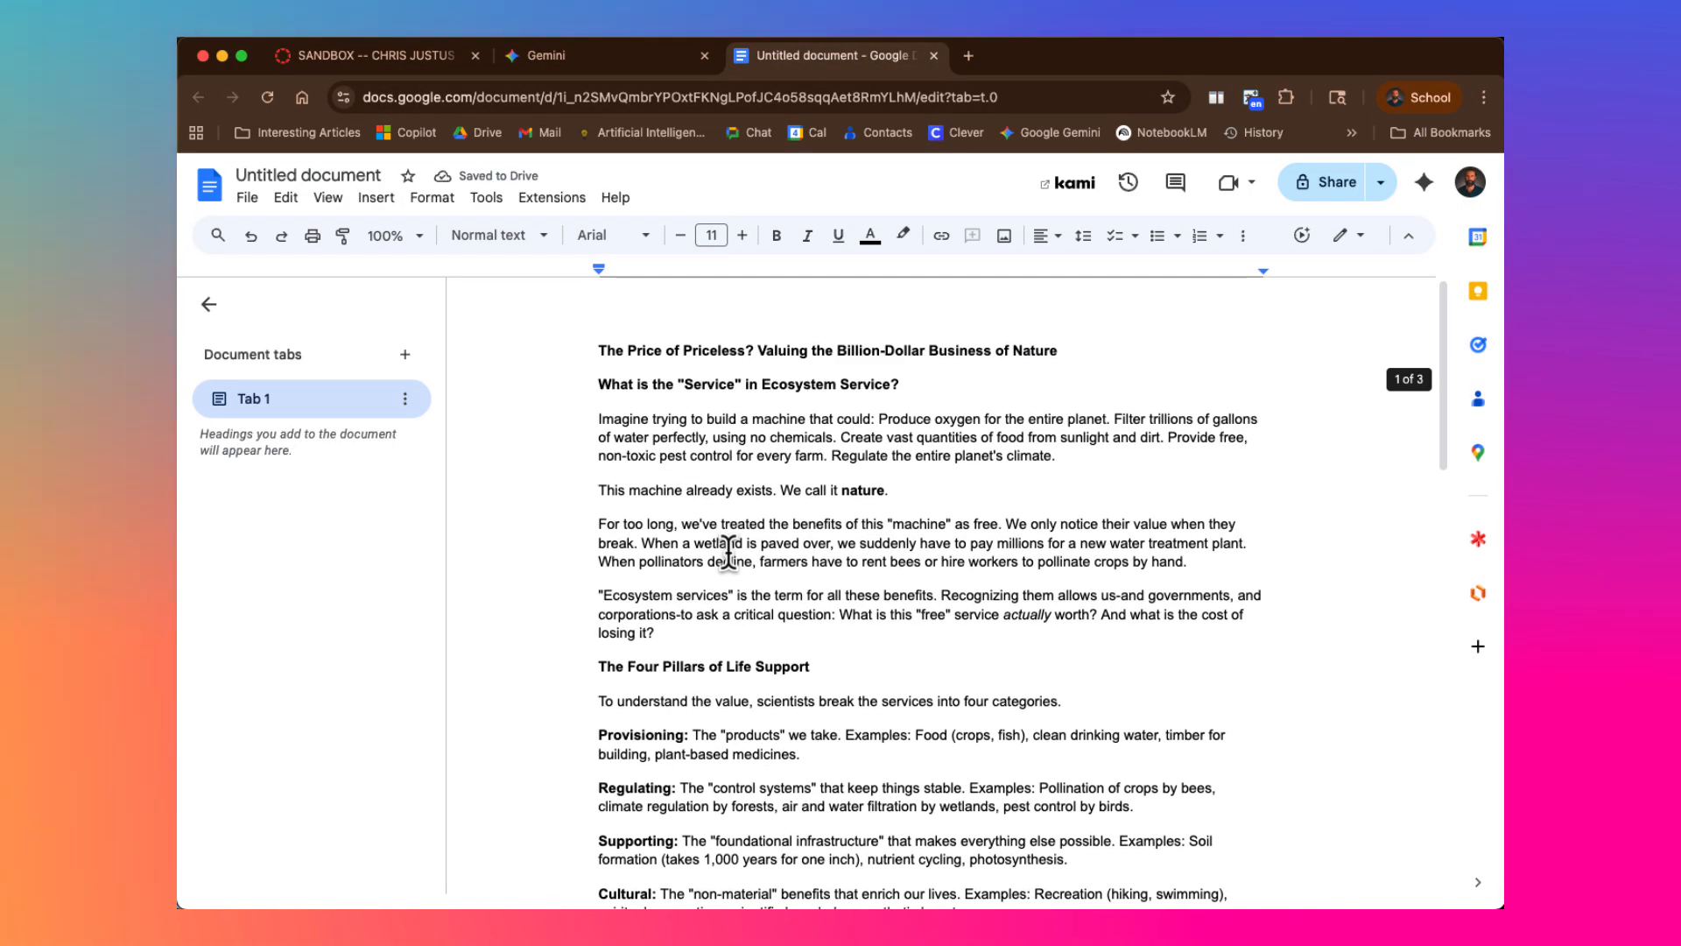
Remove the title line from the body and name the document "The Price of Priceless? Valuing the Billion-Dollar Business of Nature".
{"action": "triple_click", "coordinate": [750, 343]}
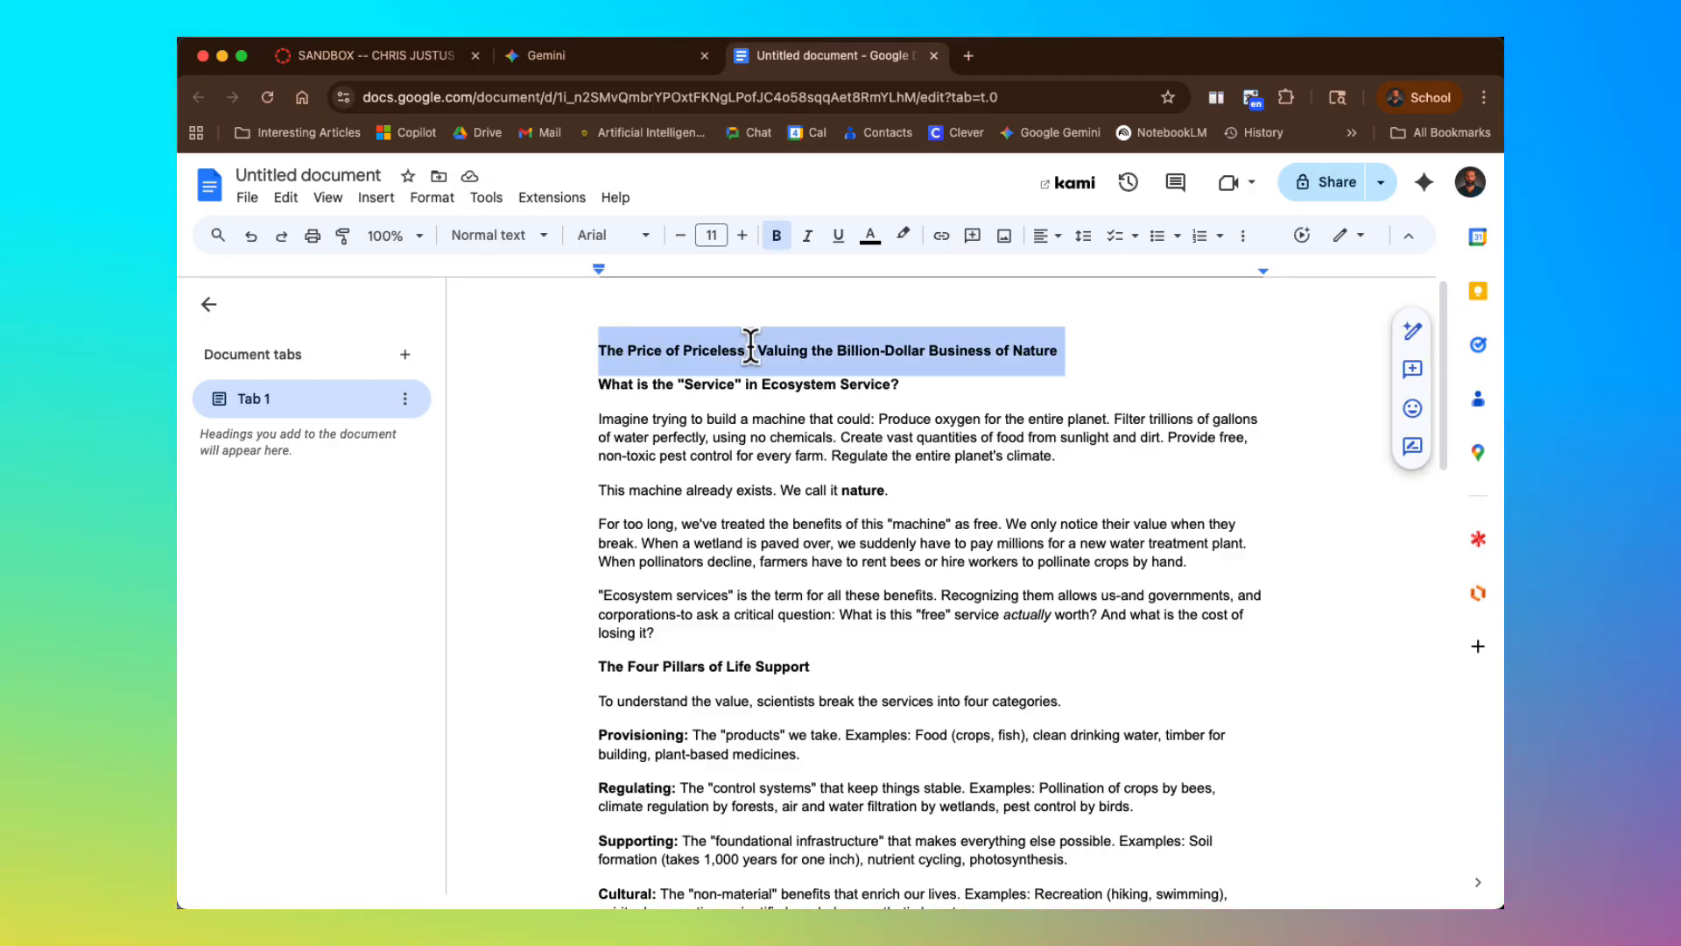
{"action": "key", "text": "BackSpace"}
{"action": "left_click", "coordinate": [309, 171]}
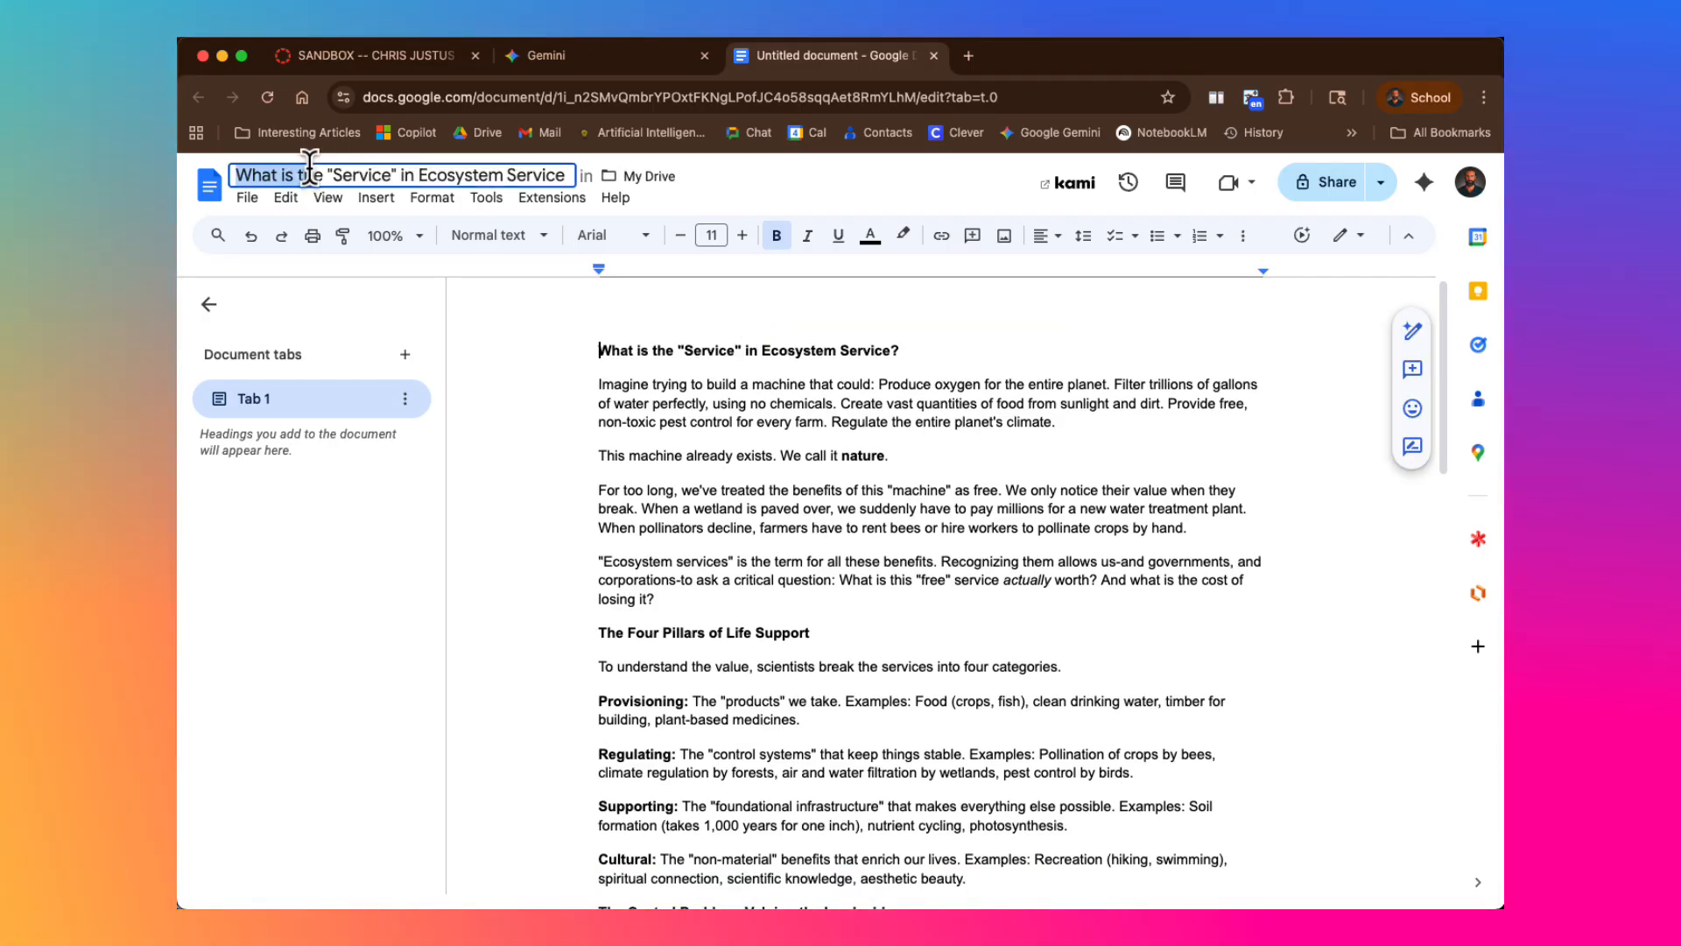
{"action": "type", "text": "The Price of Priceless? Valuing the Billion-Dollar Business of Nature"}
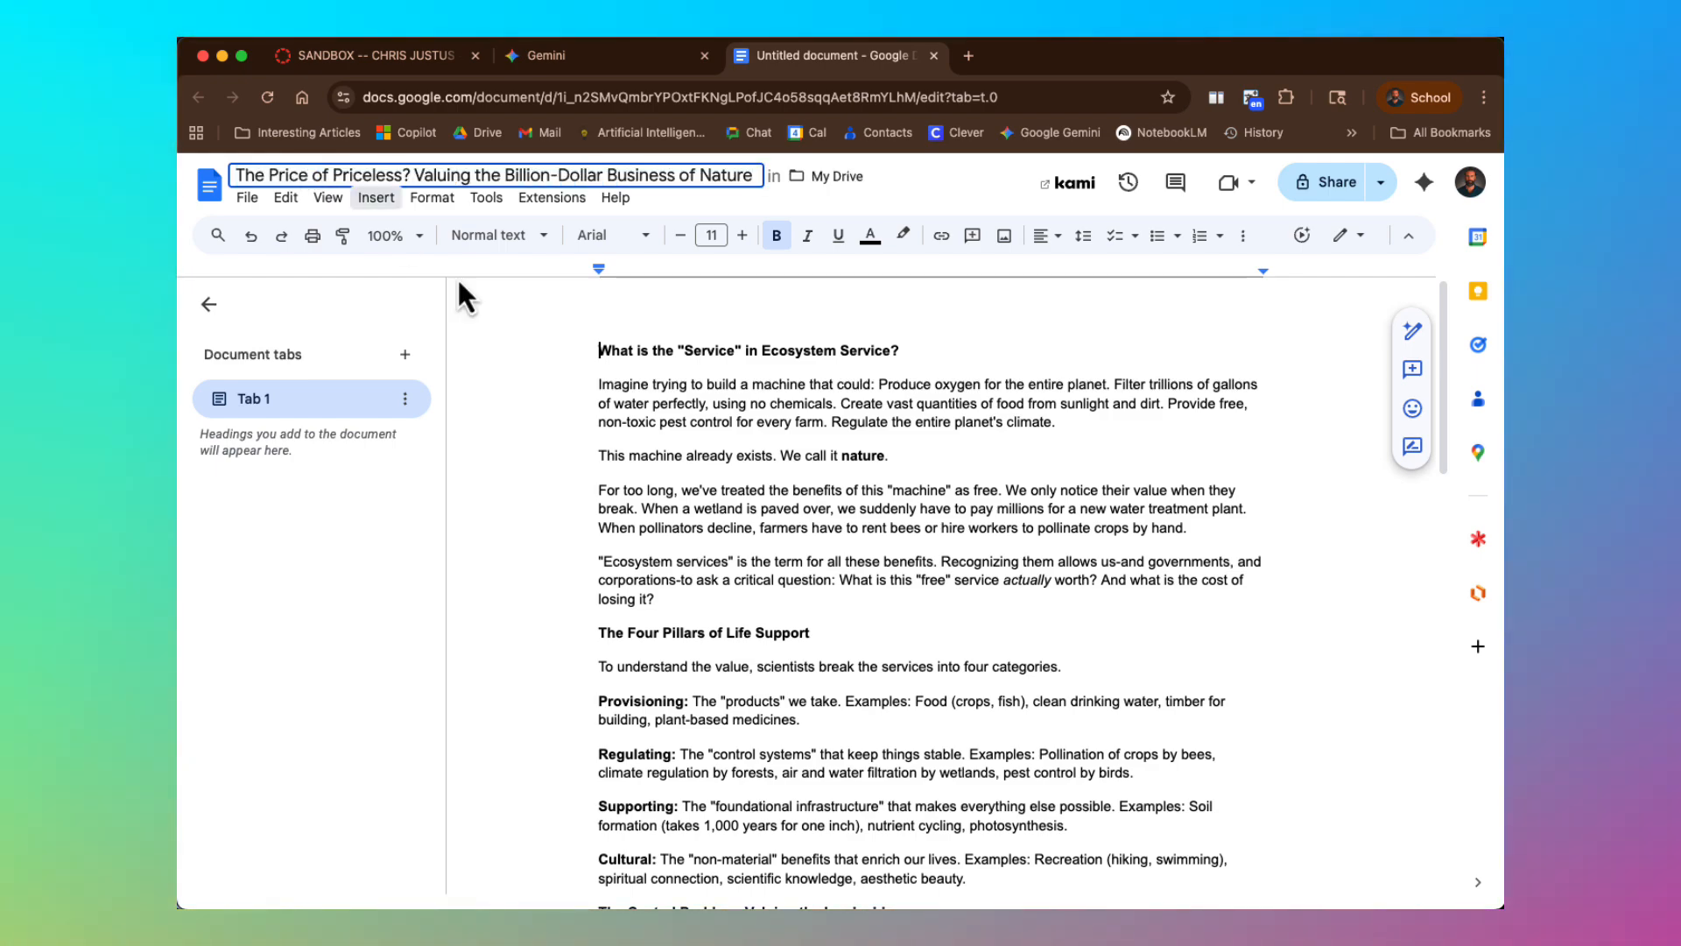
{"action": "key", "text": "BackSpace"}
{"action": "key", "text": "BackSpace"}
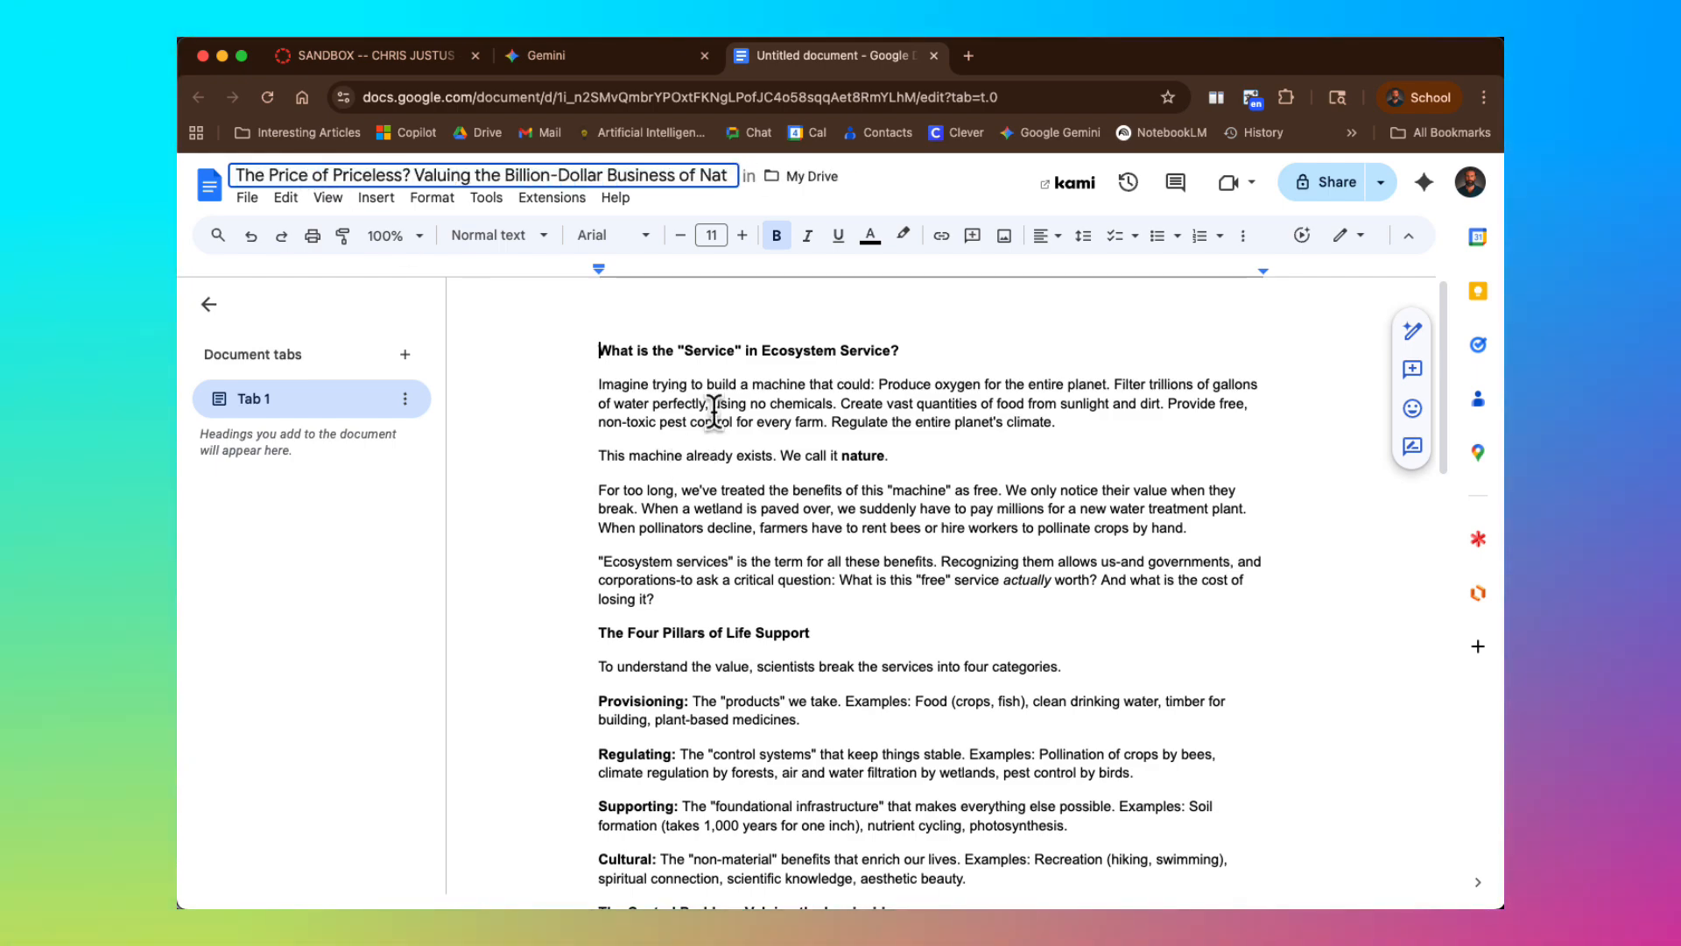
{"action": "type", "text": "re"}
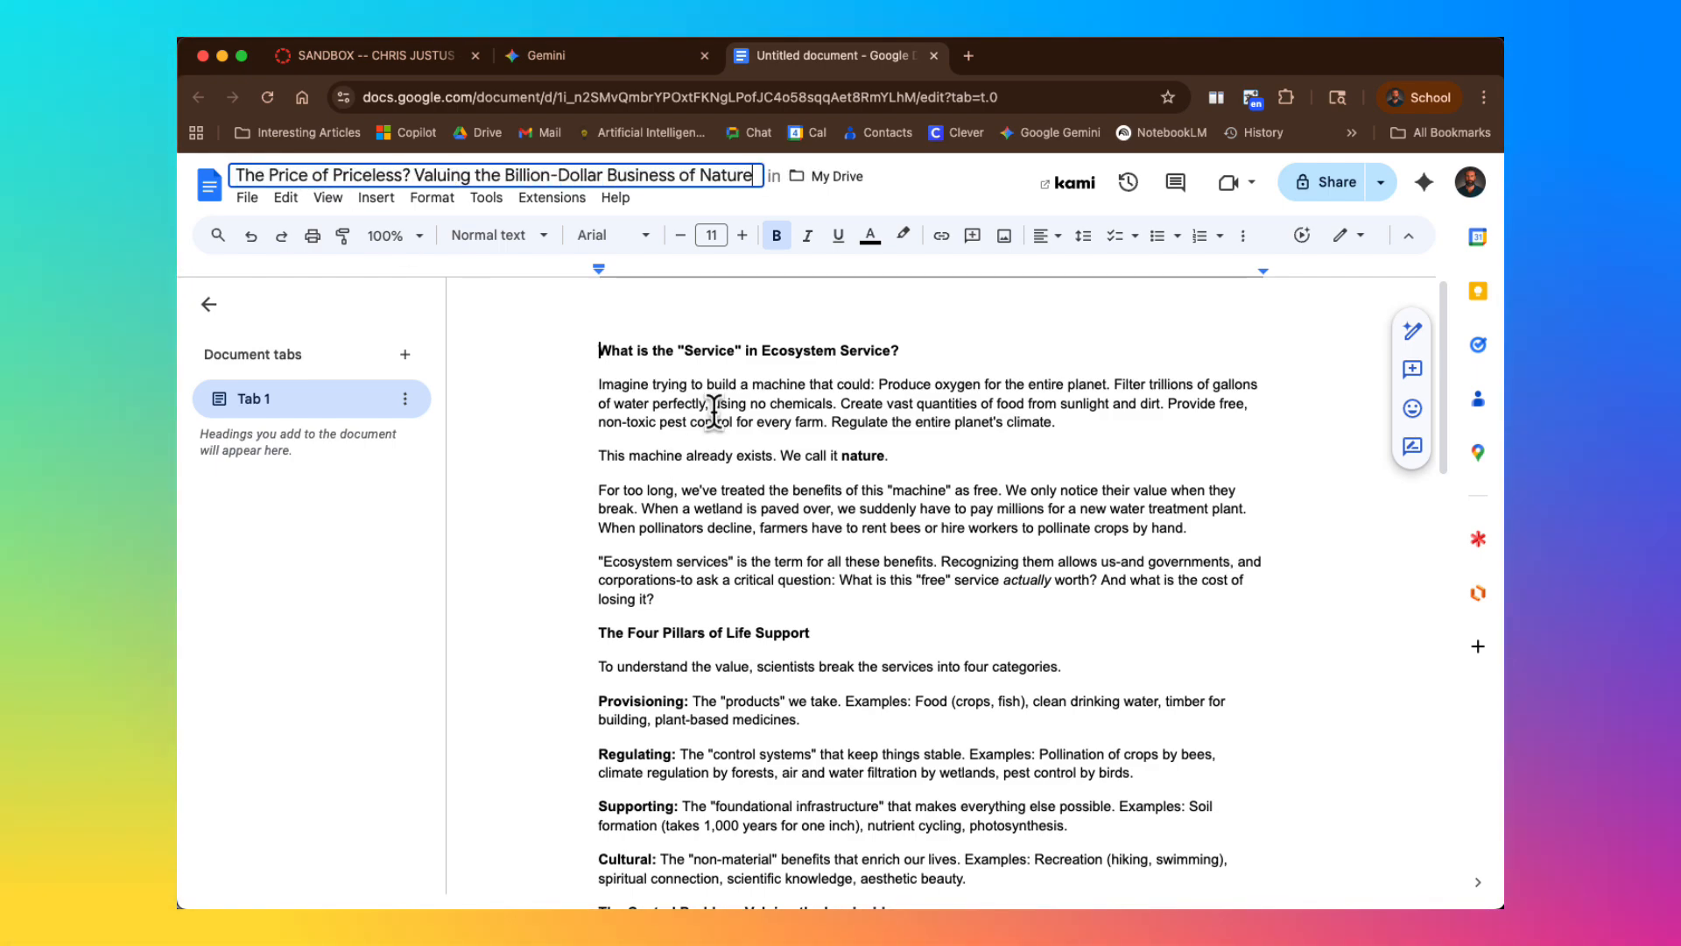
{"action": "left_click", "coordinate": [912, 493]}
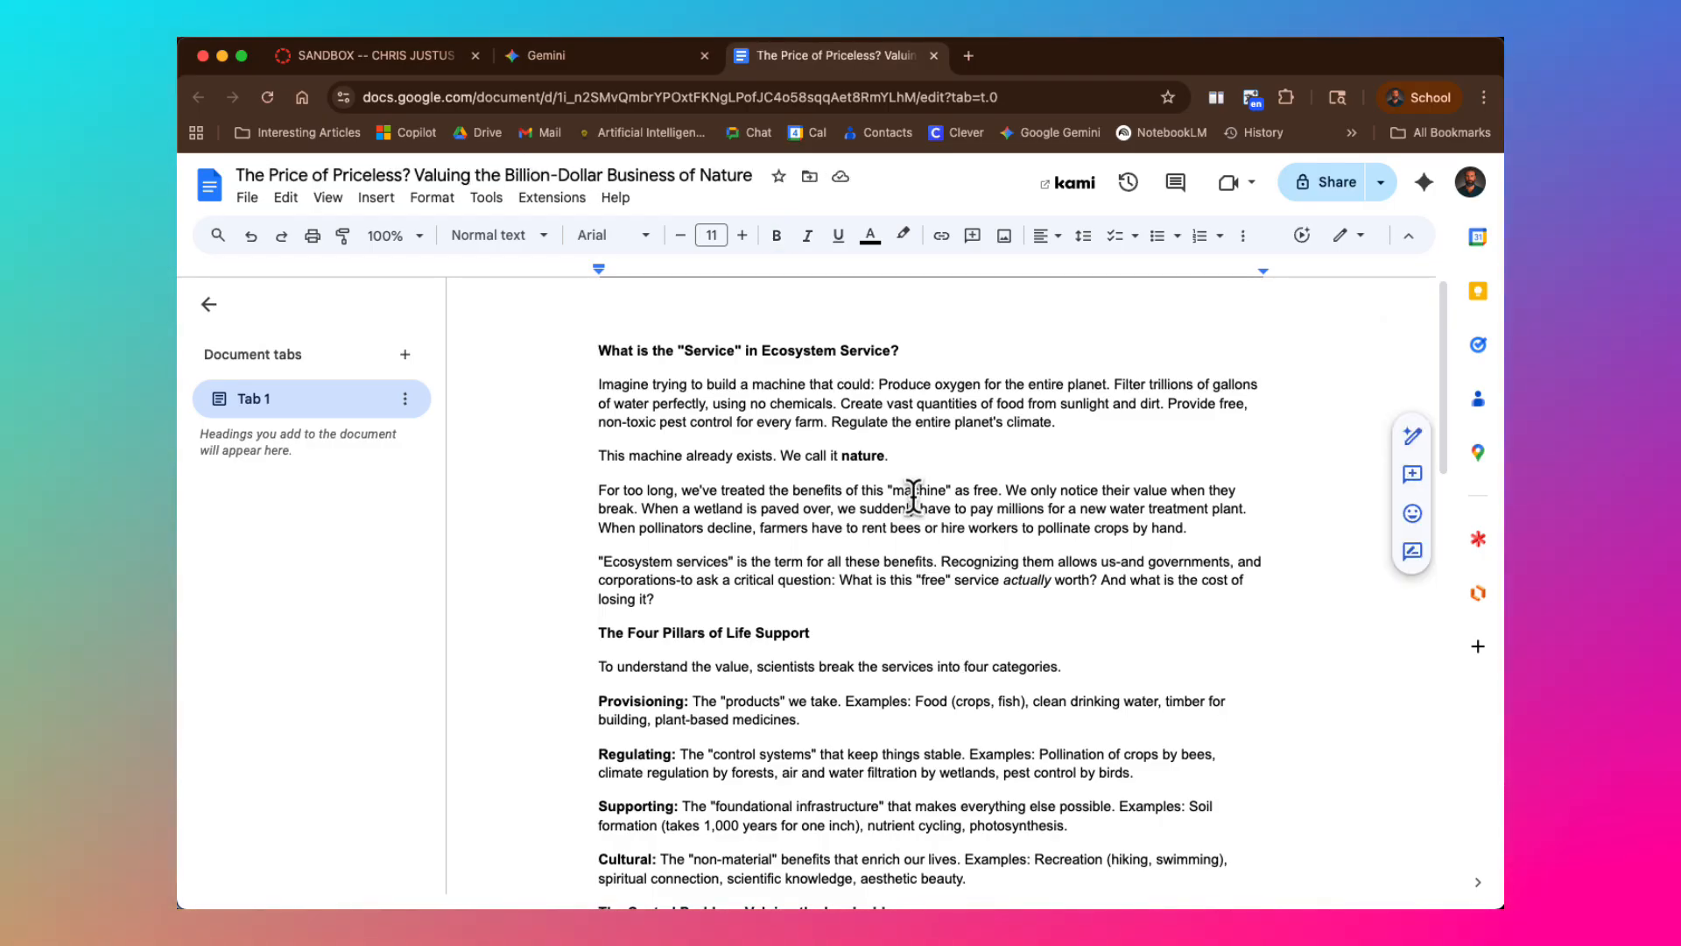
Set the font of the entire document to Arial.
{"action": "key", "text": "super+a"}
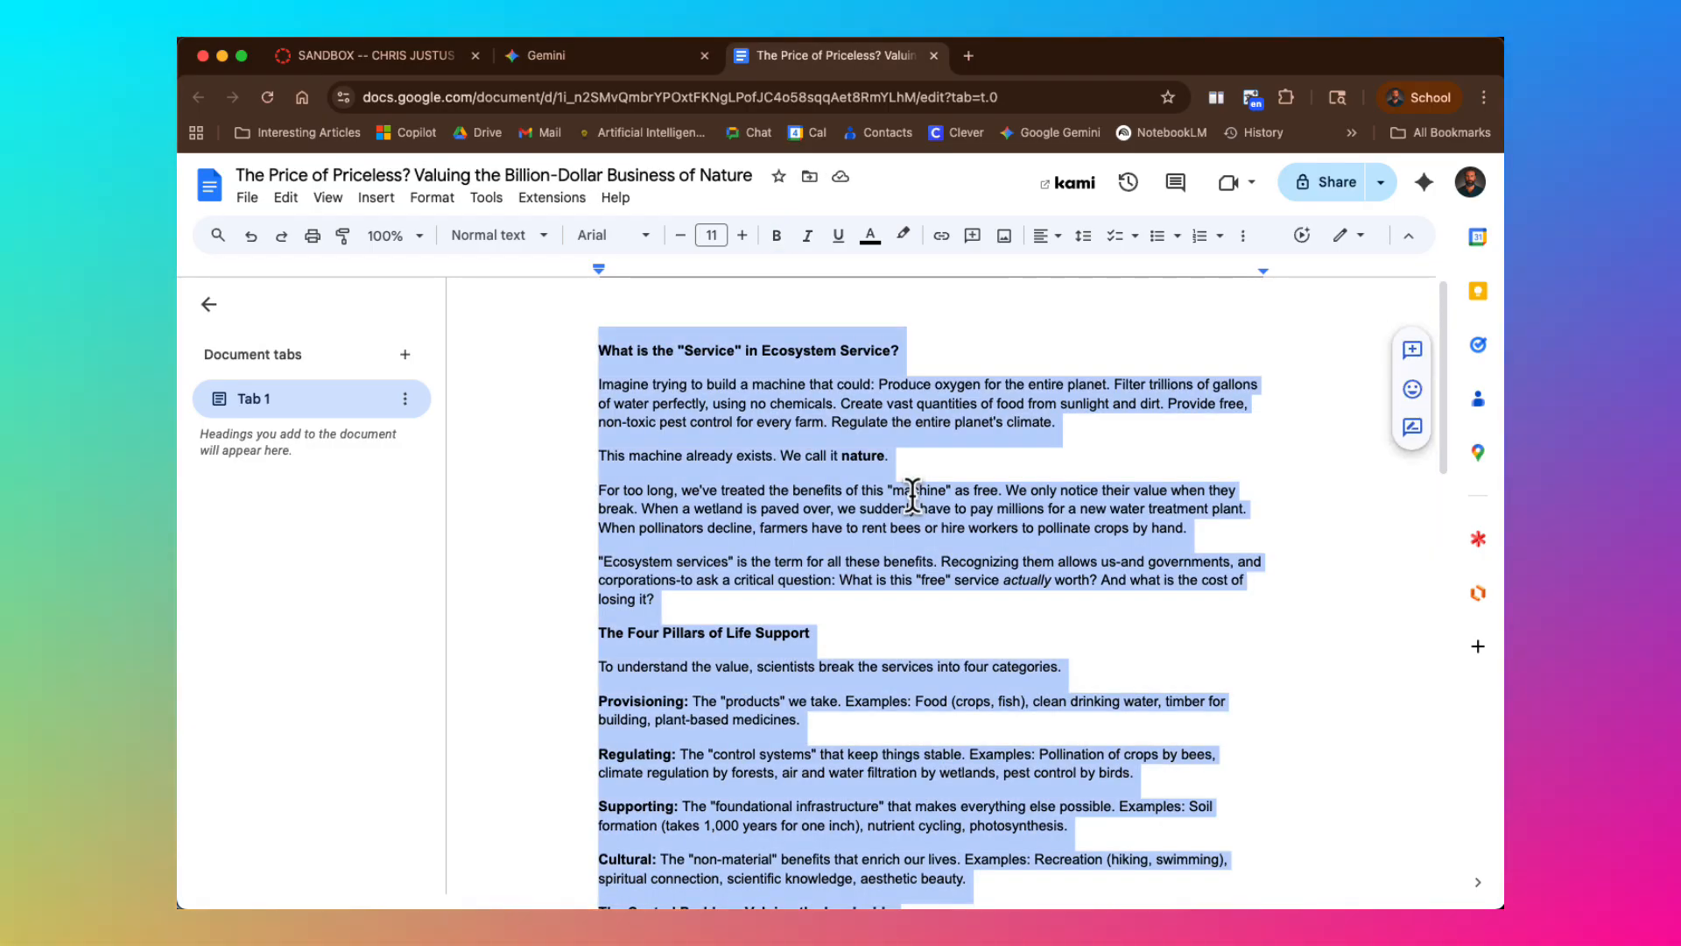
{"action": "left_click", "coordinate": [613, 235]}
{"action": "left_click", "coordinate": [626, 344]}
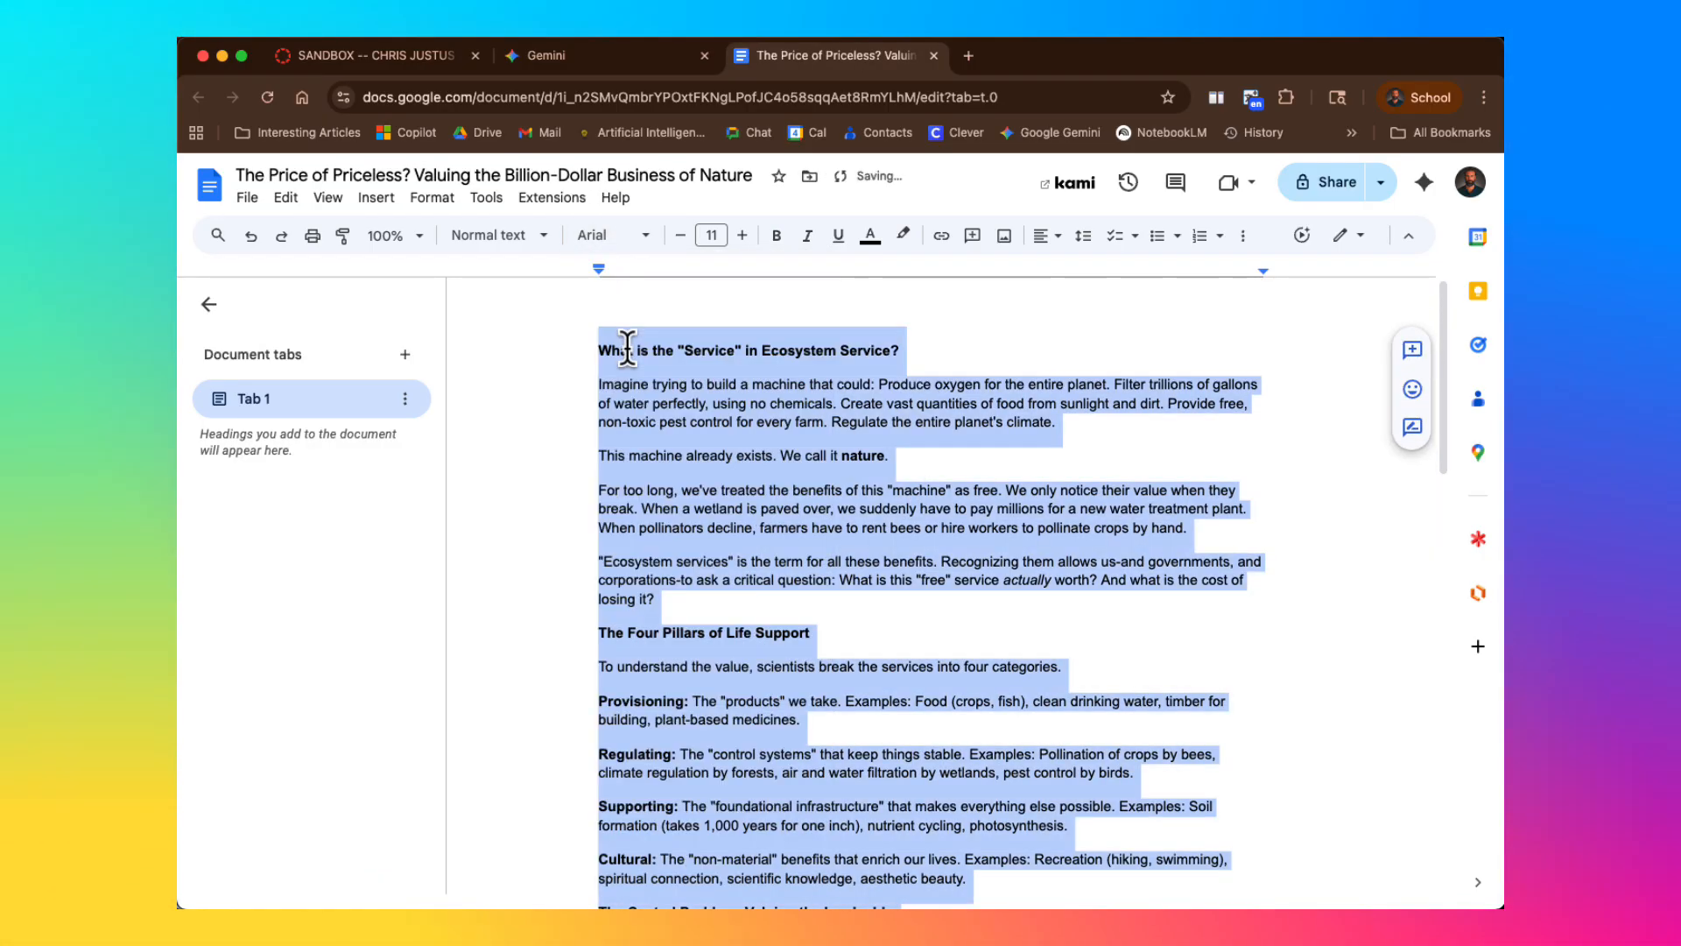
{"action": "left_click", "coordinate": [779, 385]}
Format the Provisioning, Regulating, Supporting and Cultural paragraphs as a bulleted list with arrow markers.
{"action": "scroll", "coordinate": [705, 412], "scroll_direction": "down", "scroll_amount": 2}
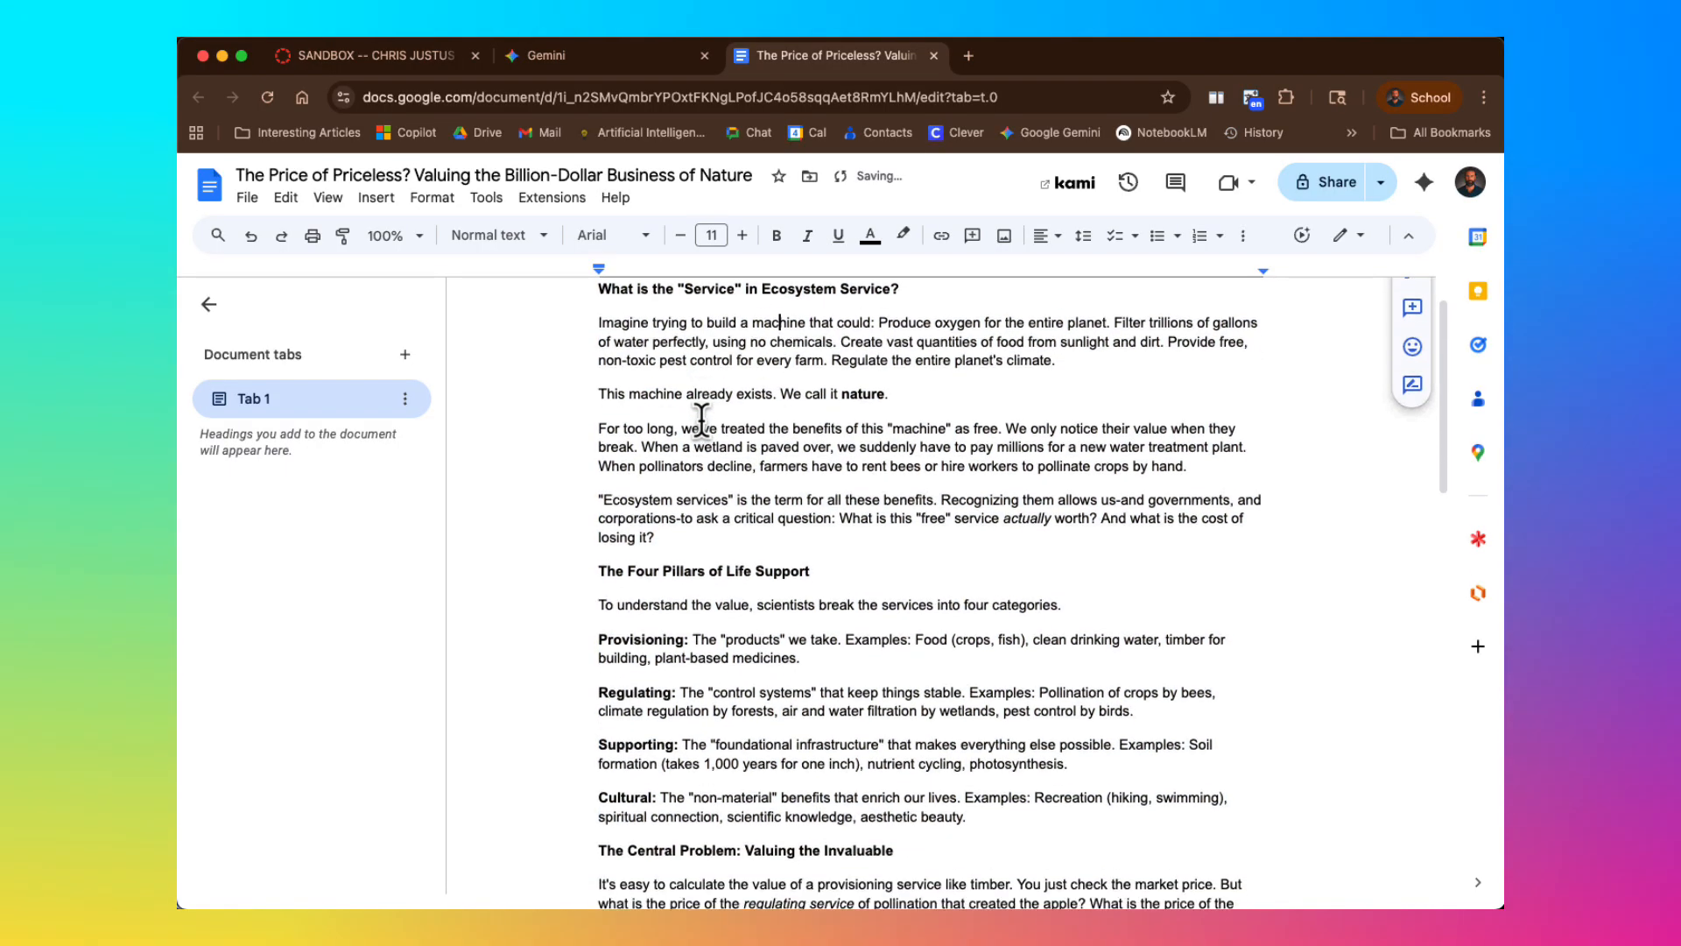
{"action": "scroll", "coordinate": [701, 419], "scroll_direction": "down", "scroll_amount": 5}
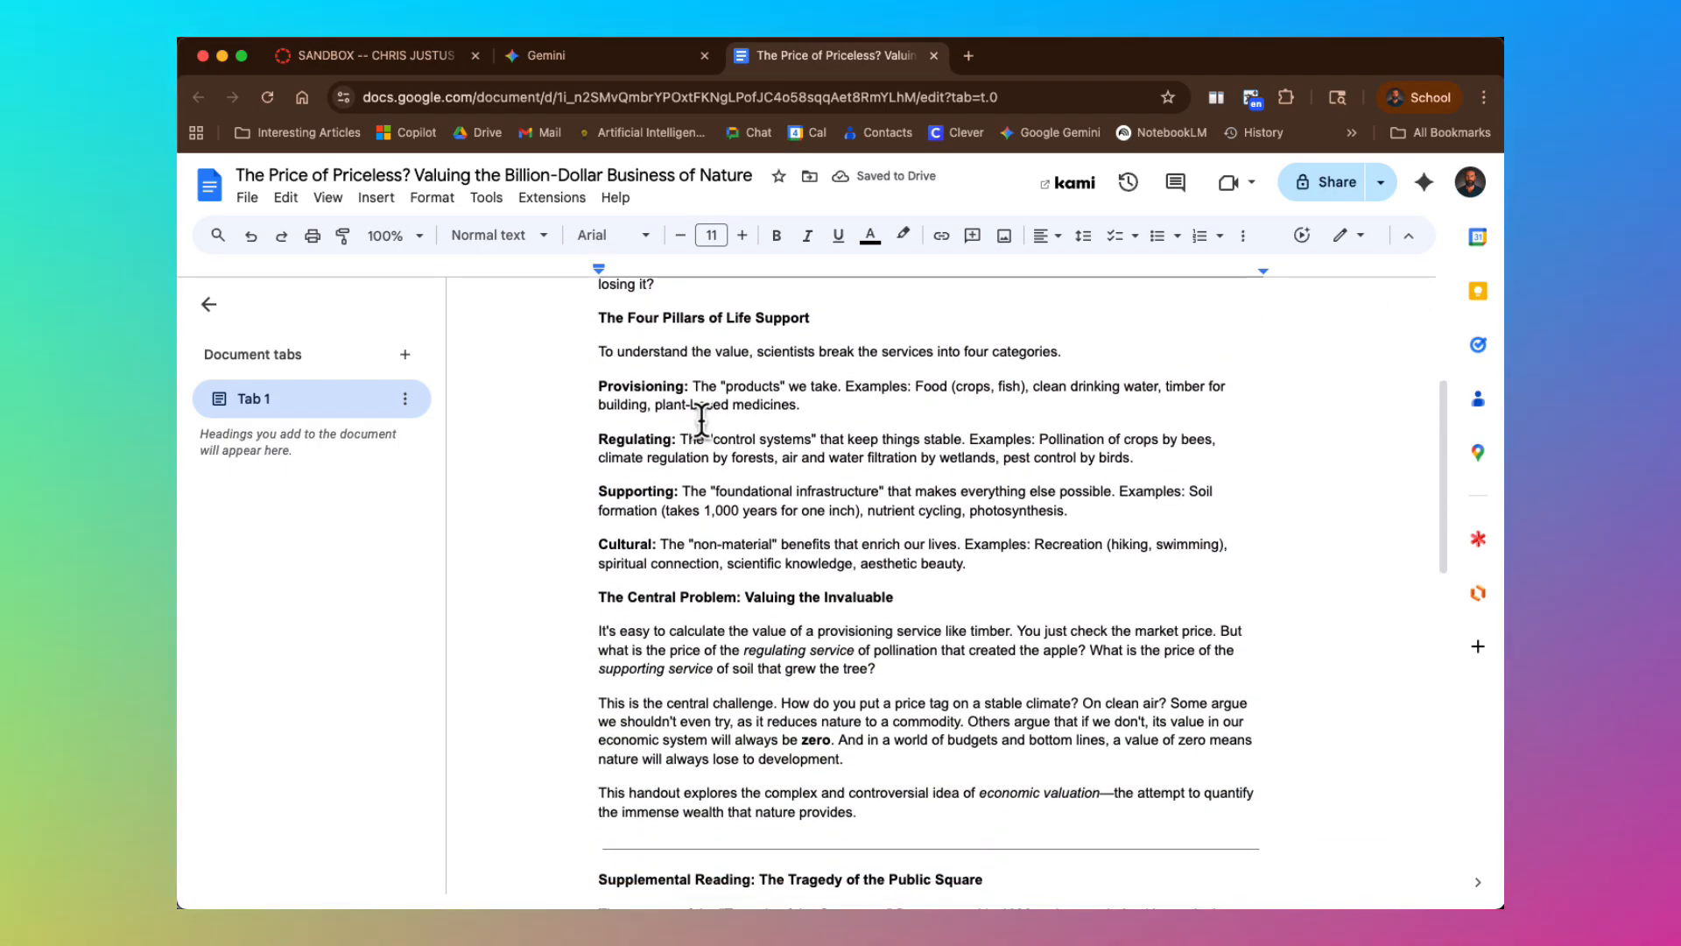
{"action": "left_click_drag", "start_coordinate": [968, 565], "coordinate": [570, 386]}
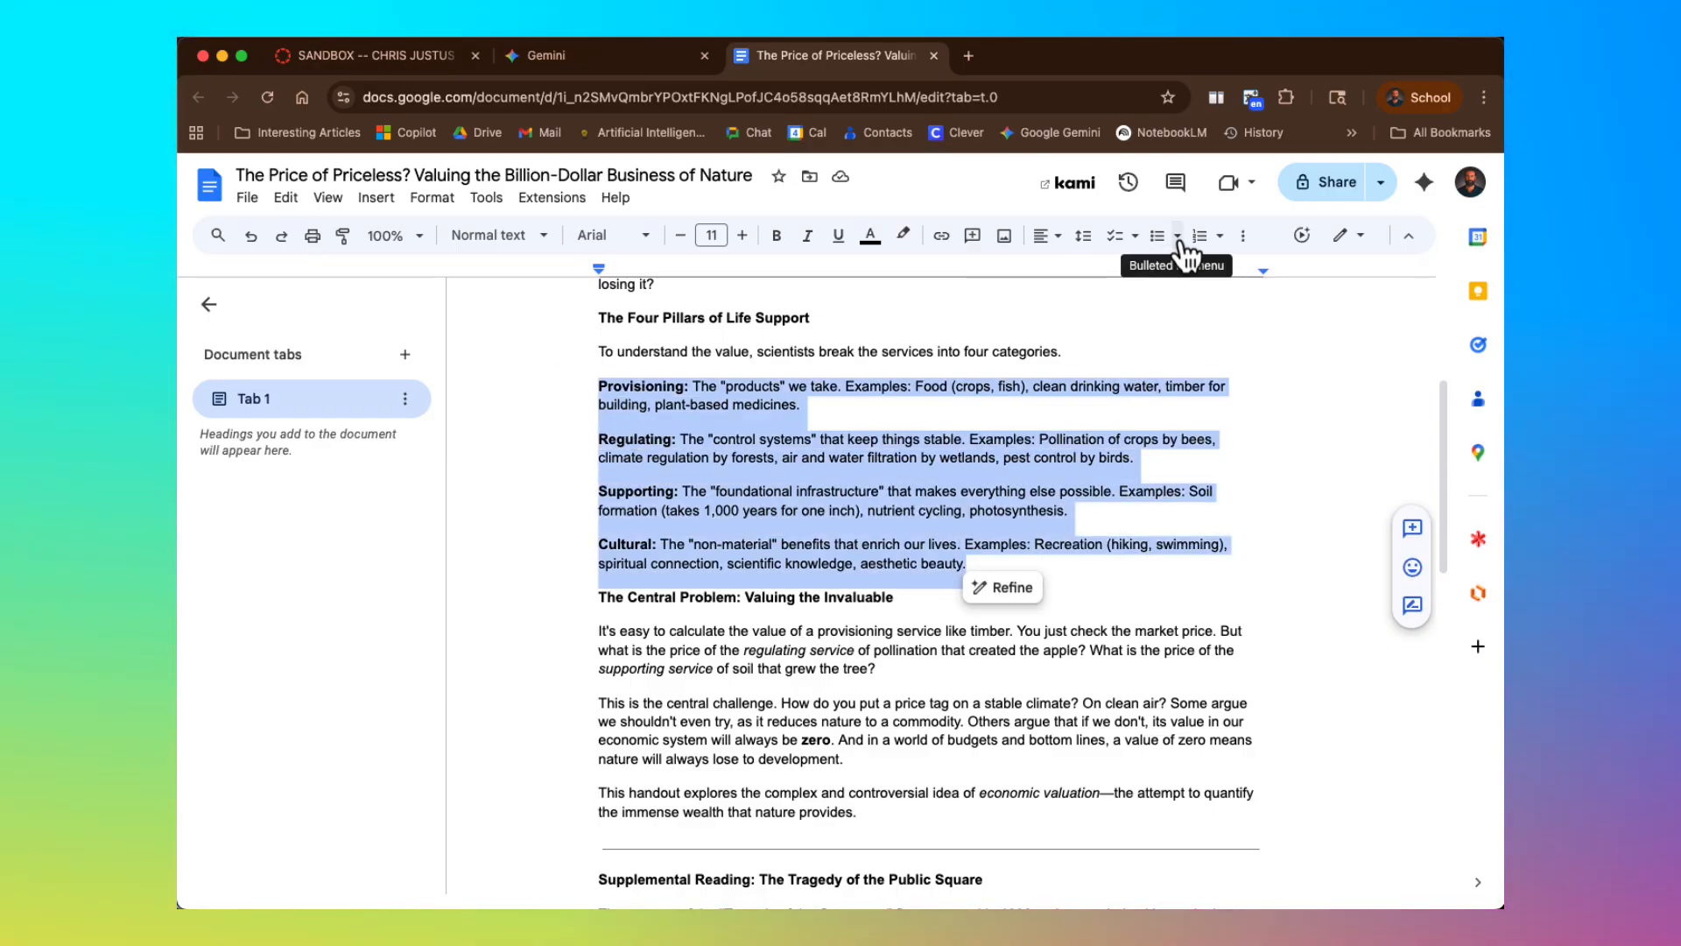
{"action": "left_click", "coordinate": [1177, 236]}
{"action": "left_click", "coordinate": [1187, 398]}
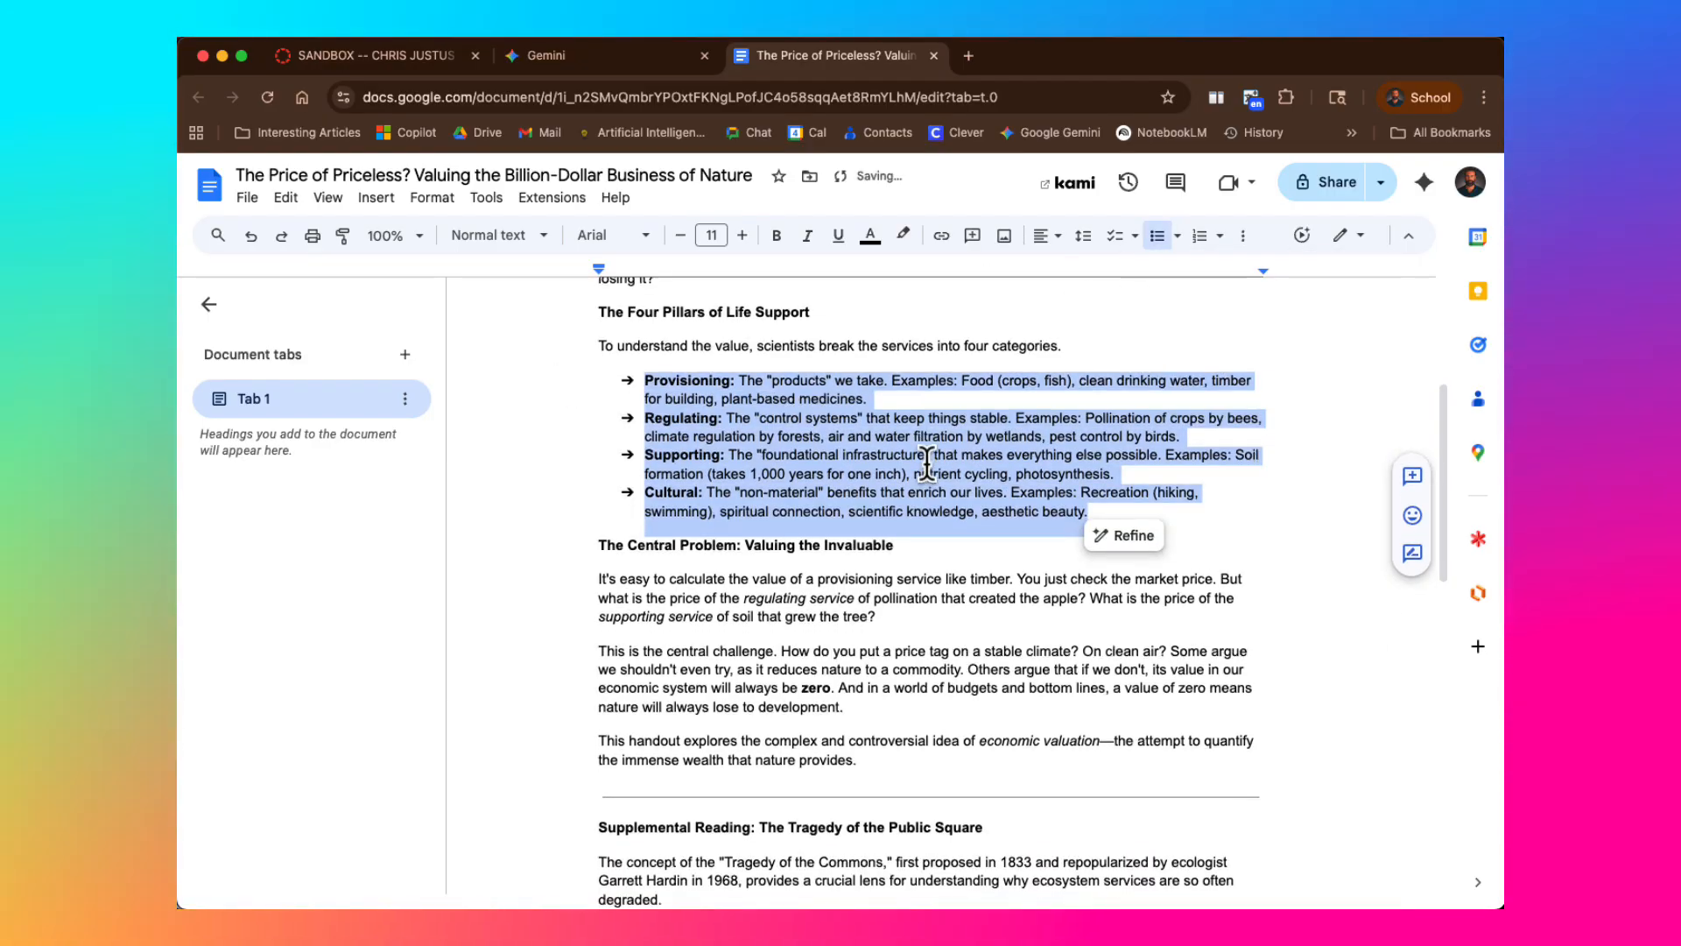
{"action": "scroll", "coordinate": [926, 464], "scroll_direction": "down", "scroll_amount": 2}
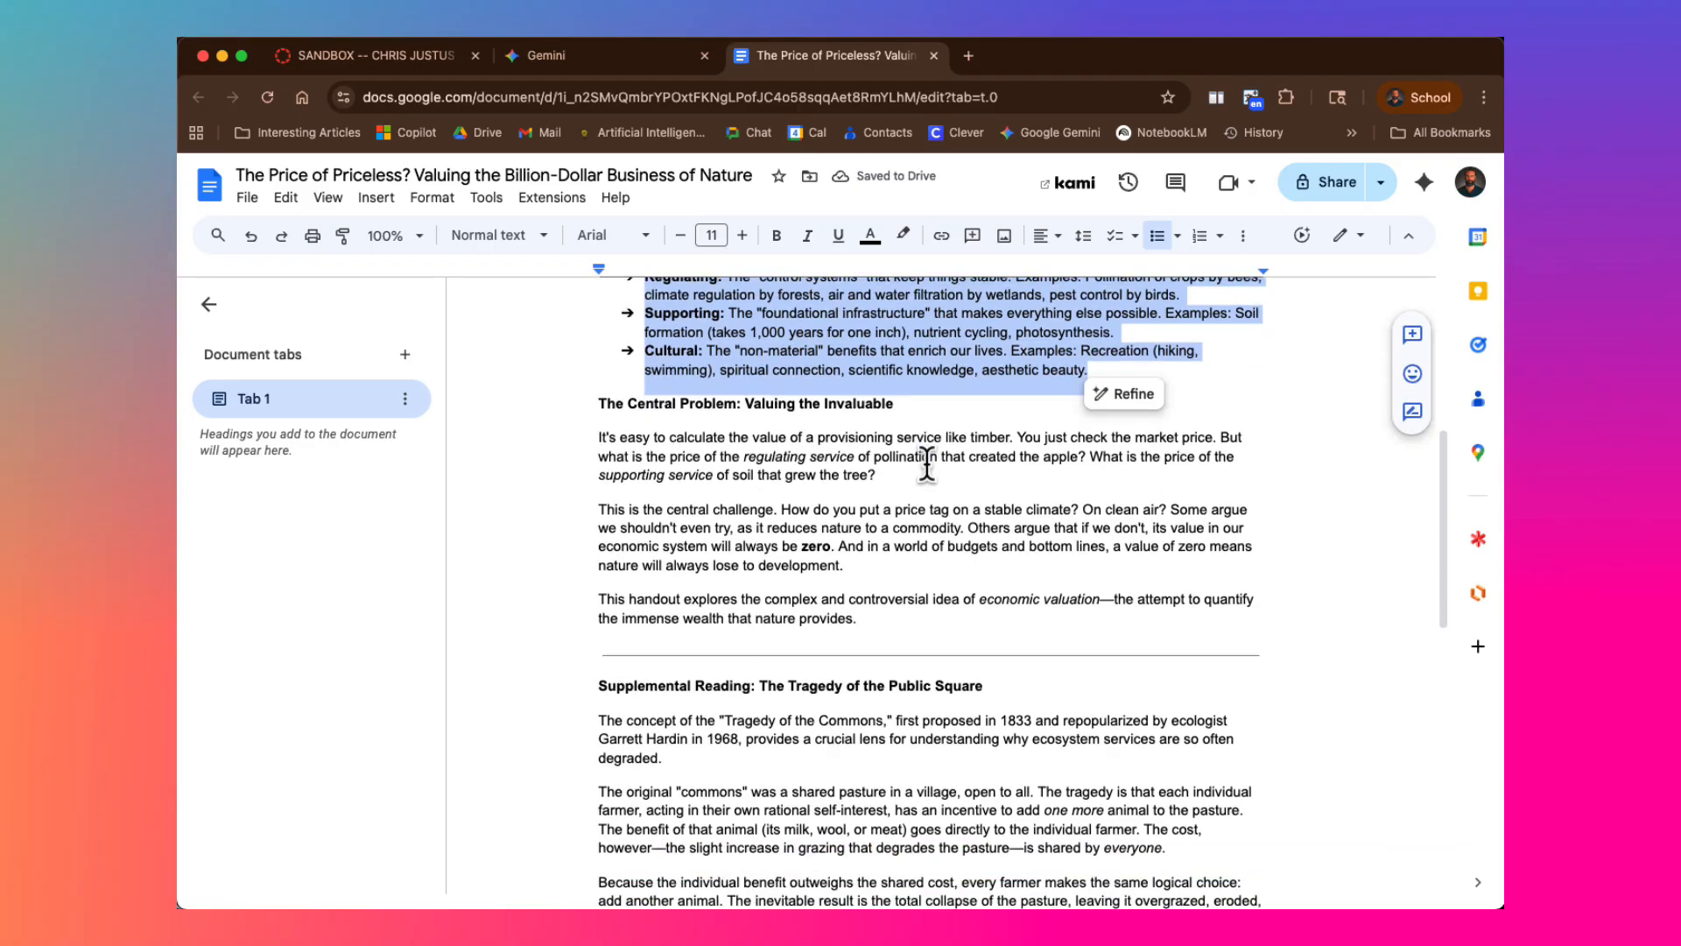
{"action": "left_click", "coordinate": [705, 383]}
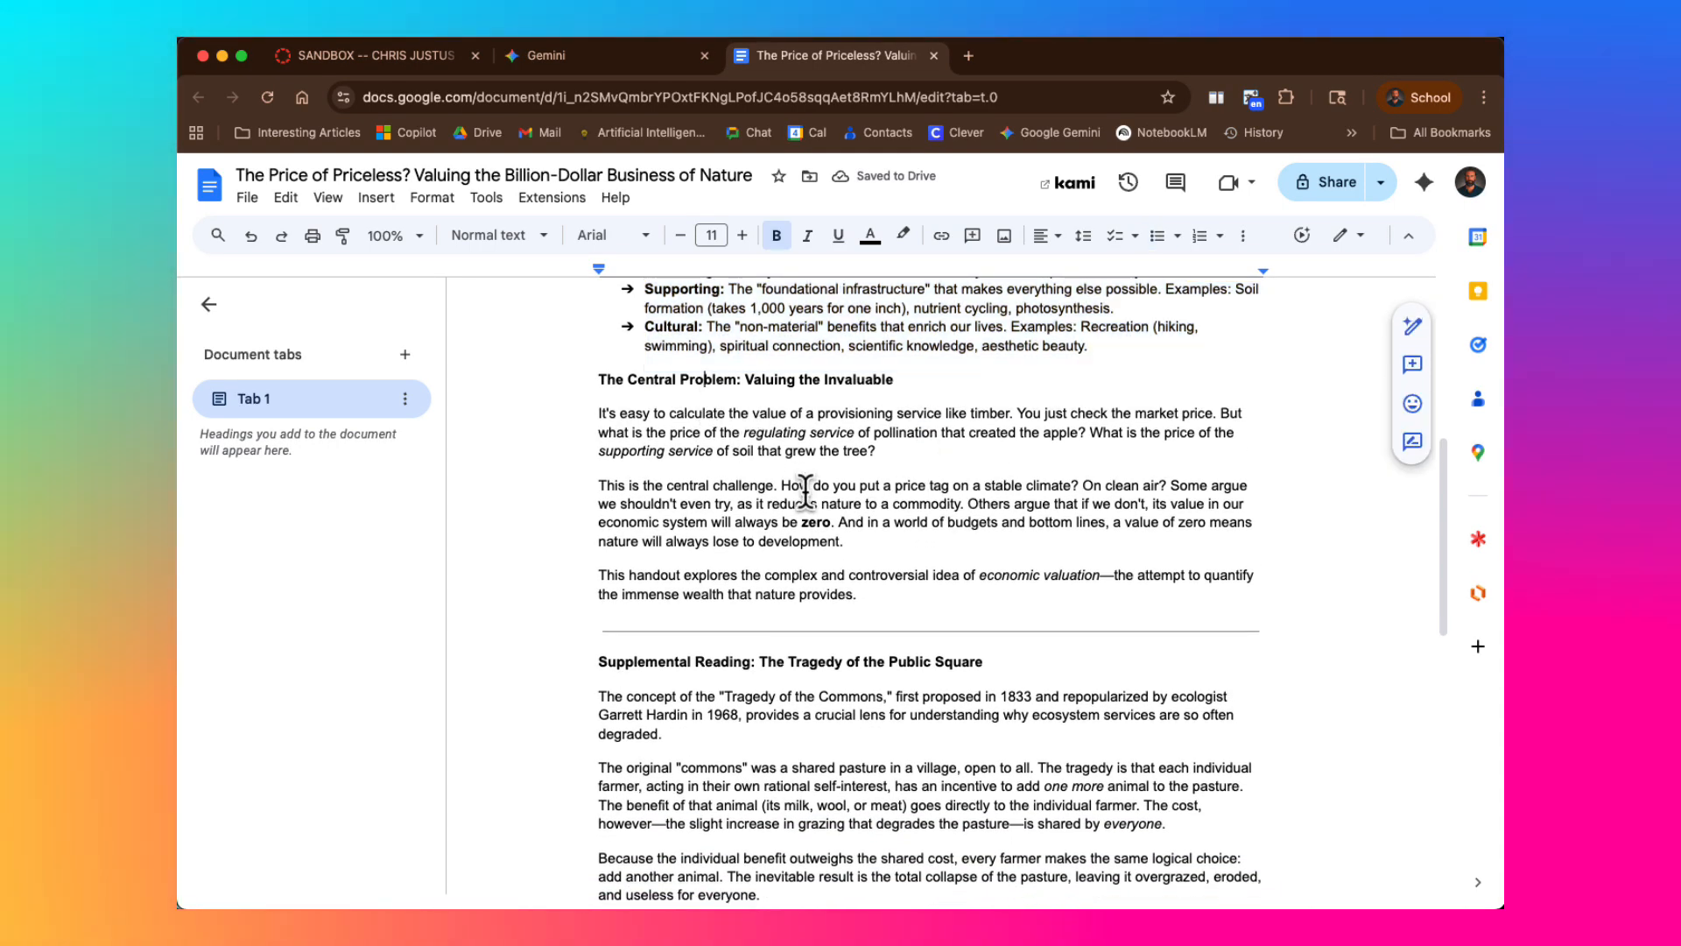
Turn the three Critical Analysis Questions into a 1, 2, 3 numbered list with extra space between the items.
{"action": "scroll", "coordinate": [762, 455], "scroll_direction": "down", "scroll_amount": 2}
{"action": "scroll", "coordinate": [804, 491], "scroll_direction": "down", "scroll_amount": 5}
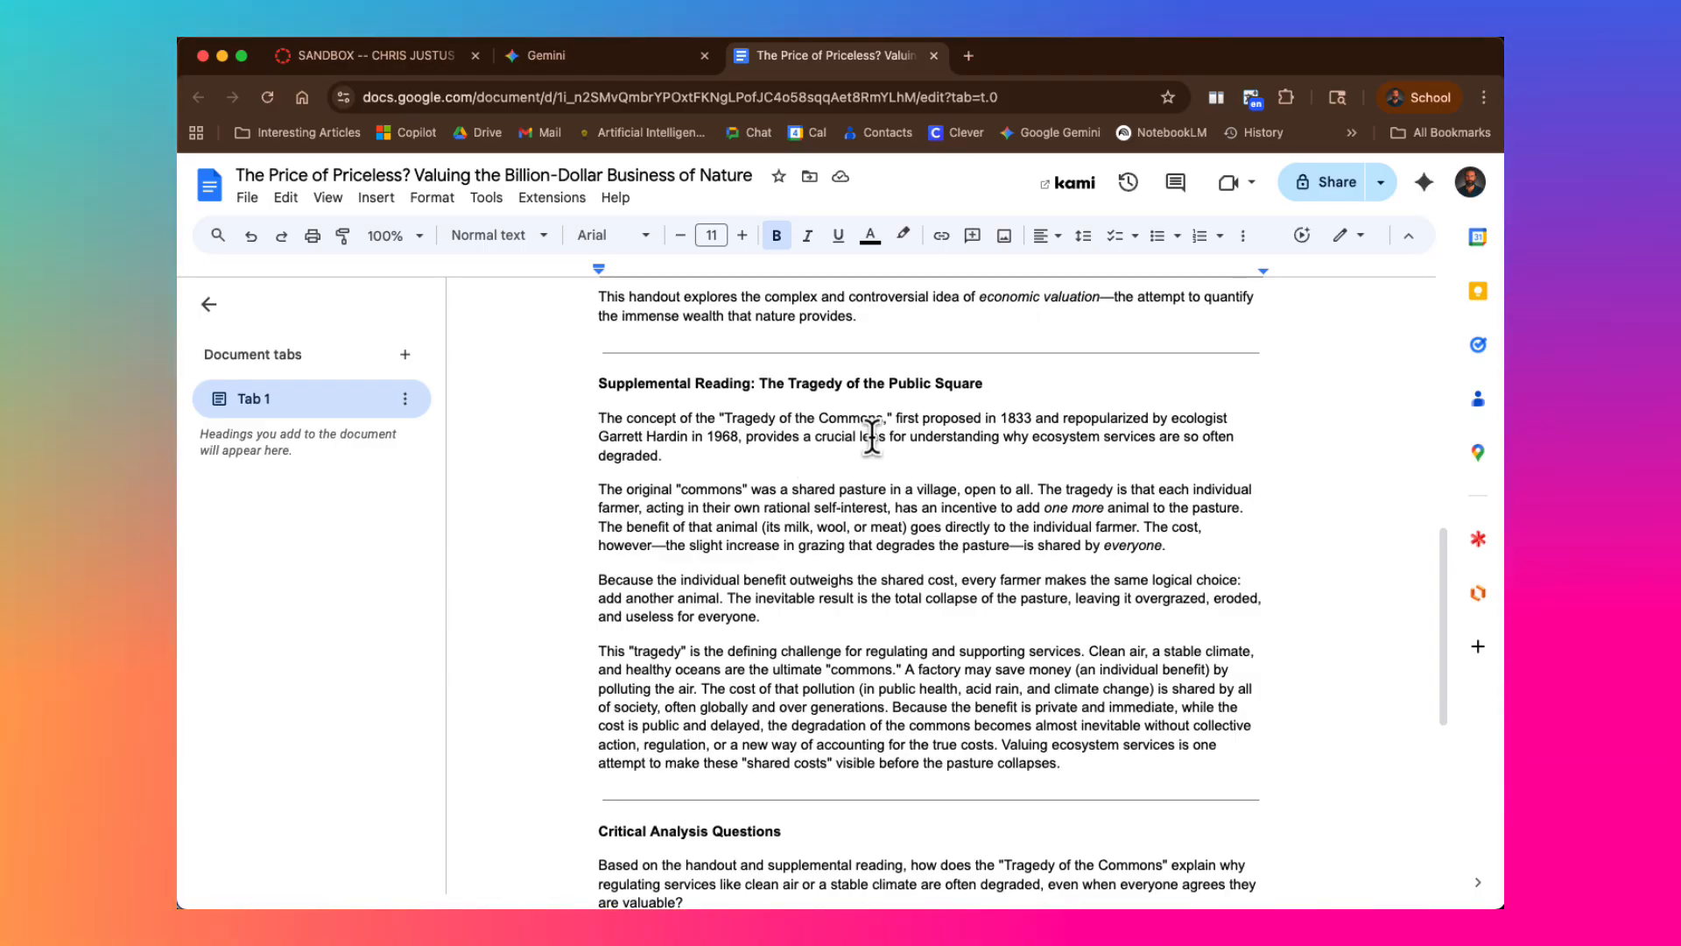
{"action": "scroll", "coordinate": [838, 637], "scroll_direction": "down", "scroll_amount": 5}
{"action": "scroll", "coordinate": [837, 637], "scroll_direction": "down", "scroll_amount": 2}
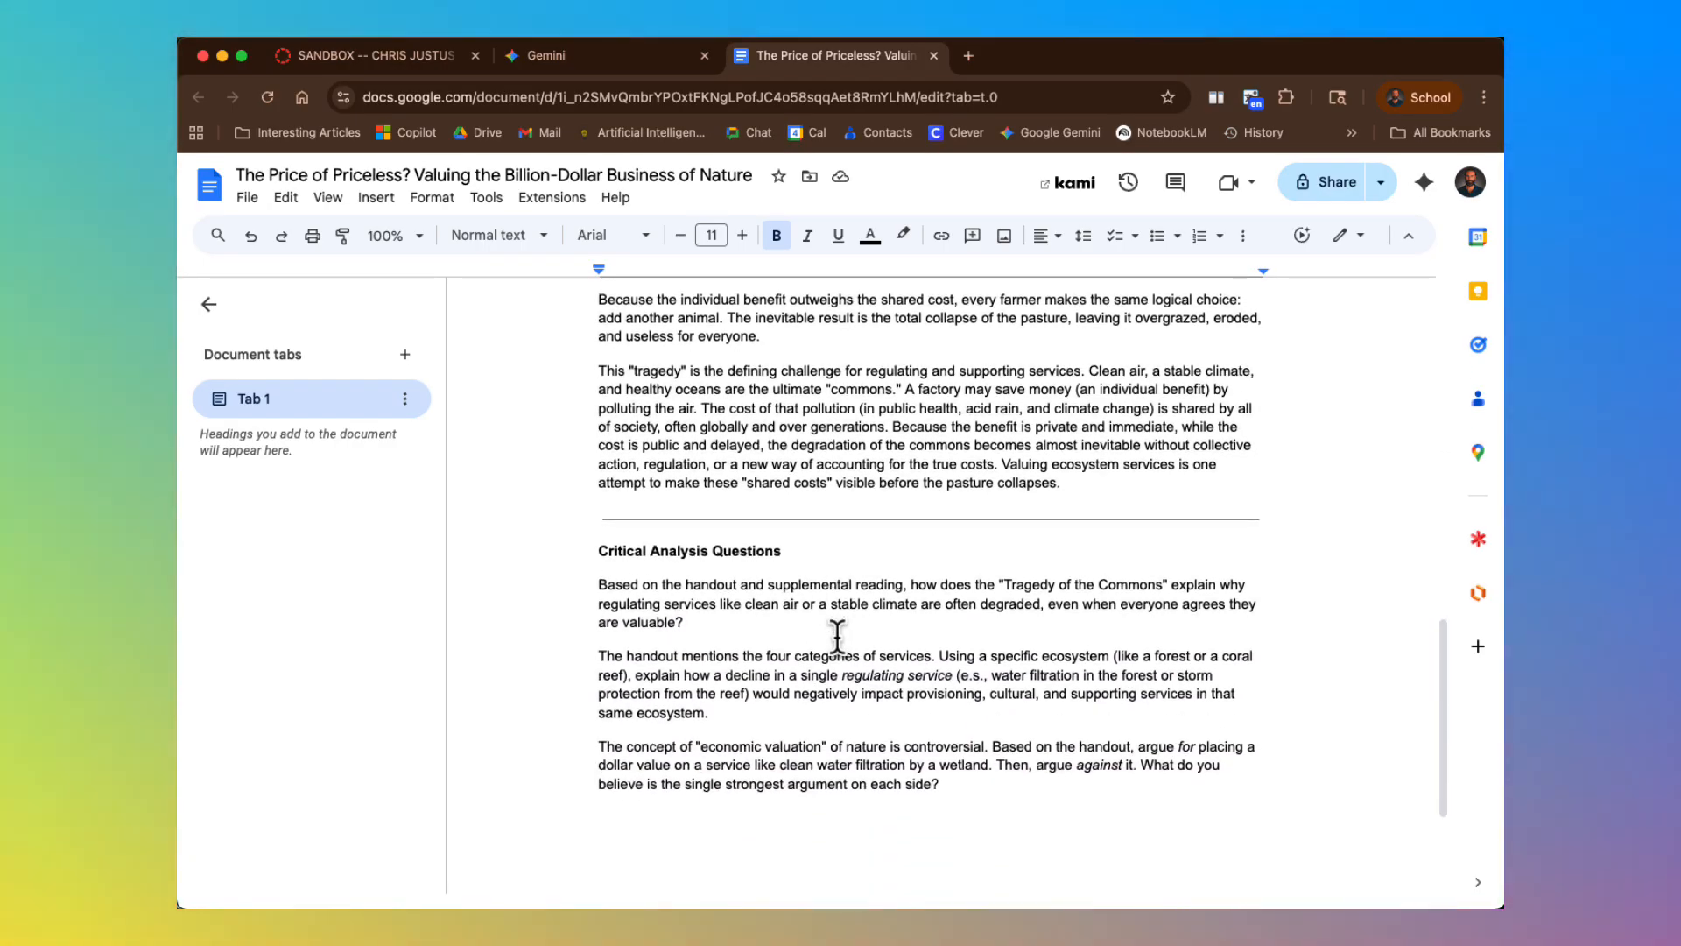
{"action": "left_click_drag", "start_coordinate": [977, 797], "coordinate": [576, 576]}
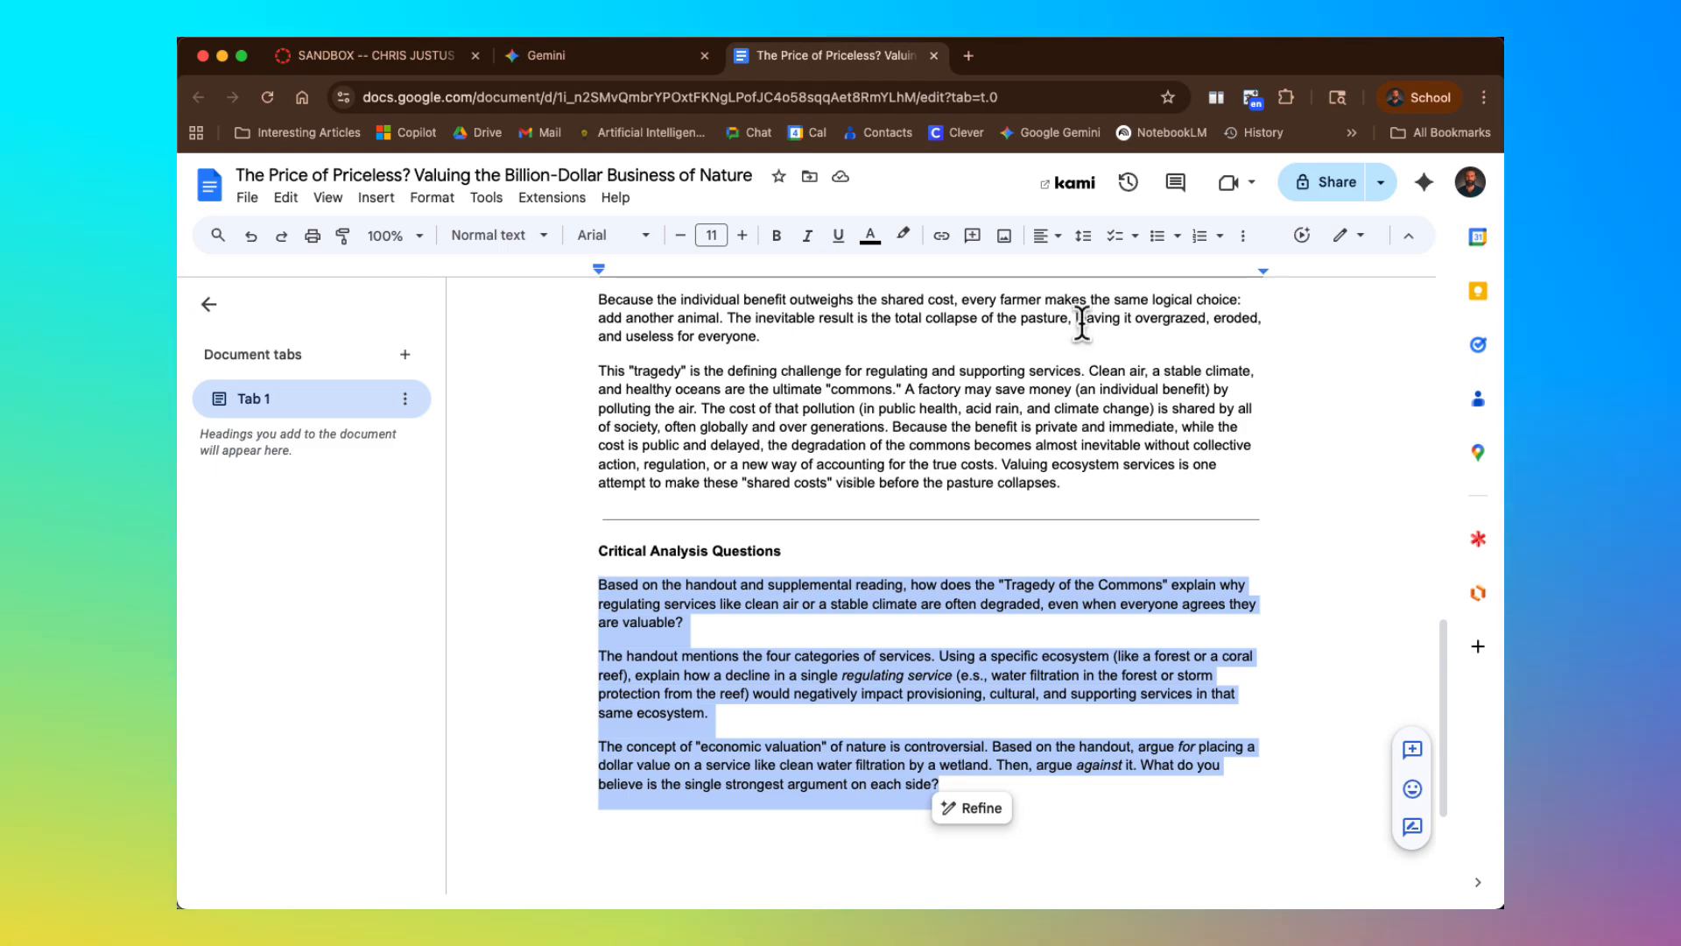
{"action": "left_click", "coordinate": [1177, 236]}
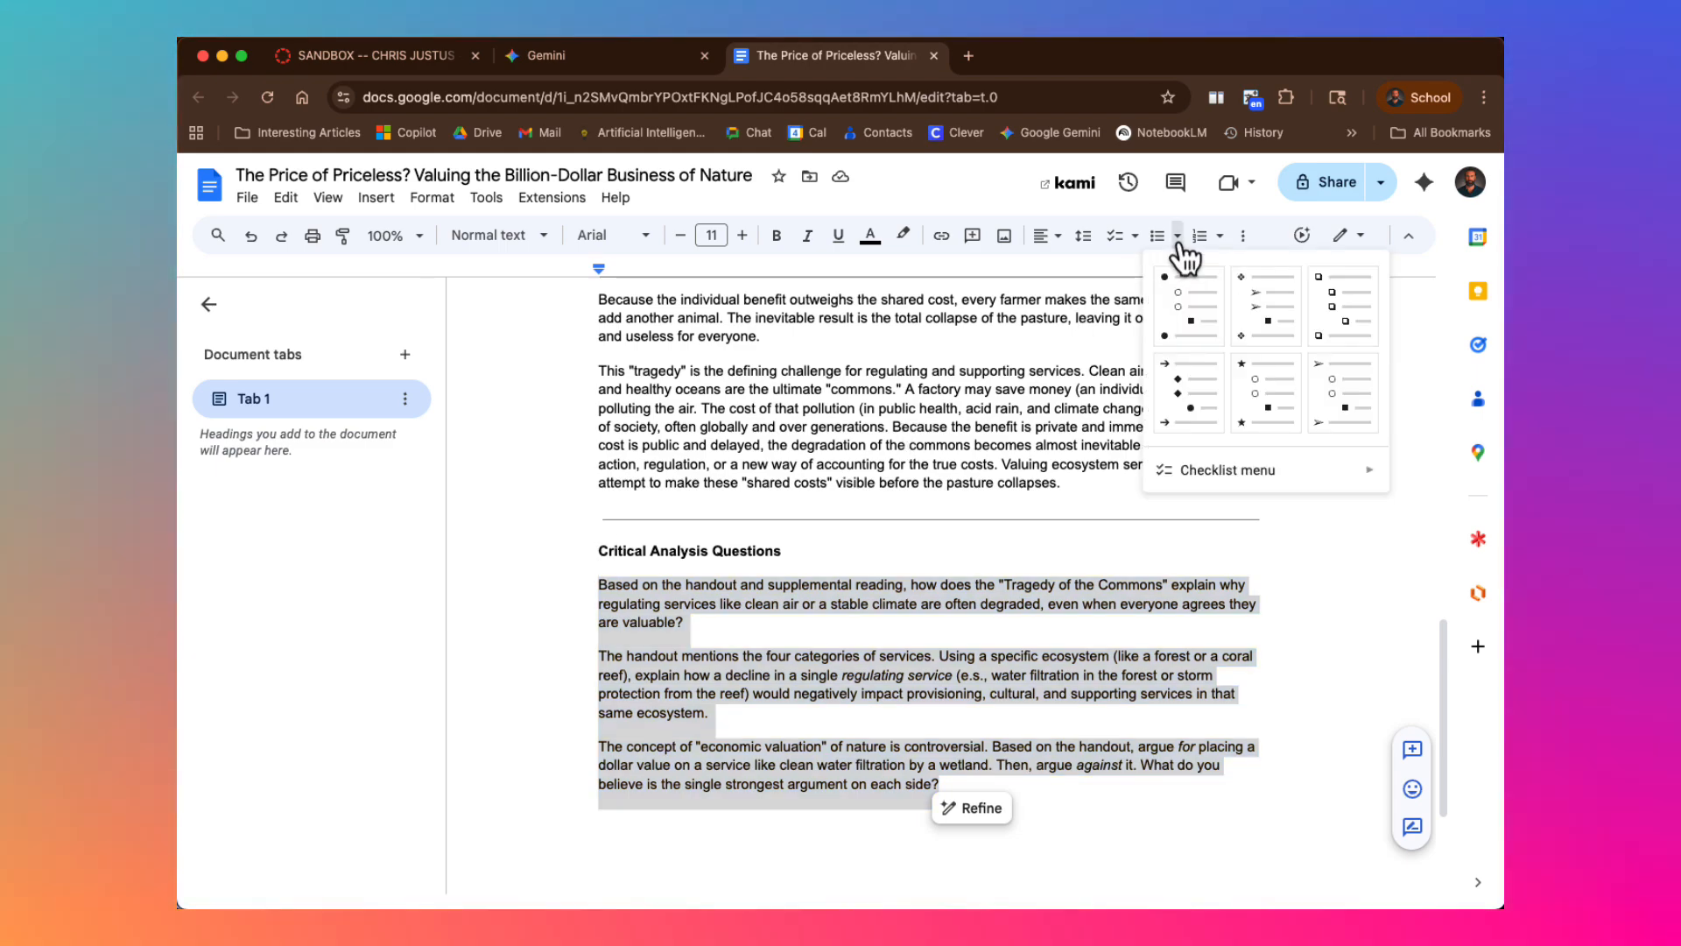
{"action": "left_click", "coordinate": [1220, 236]}
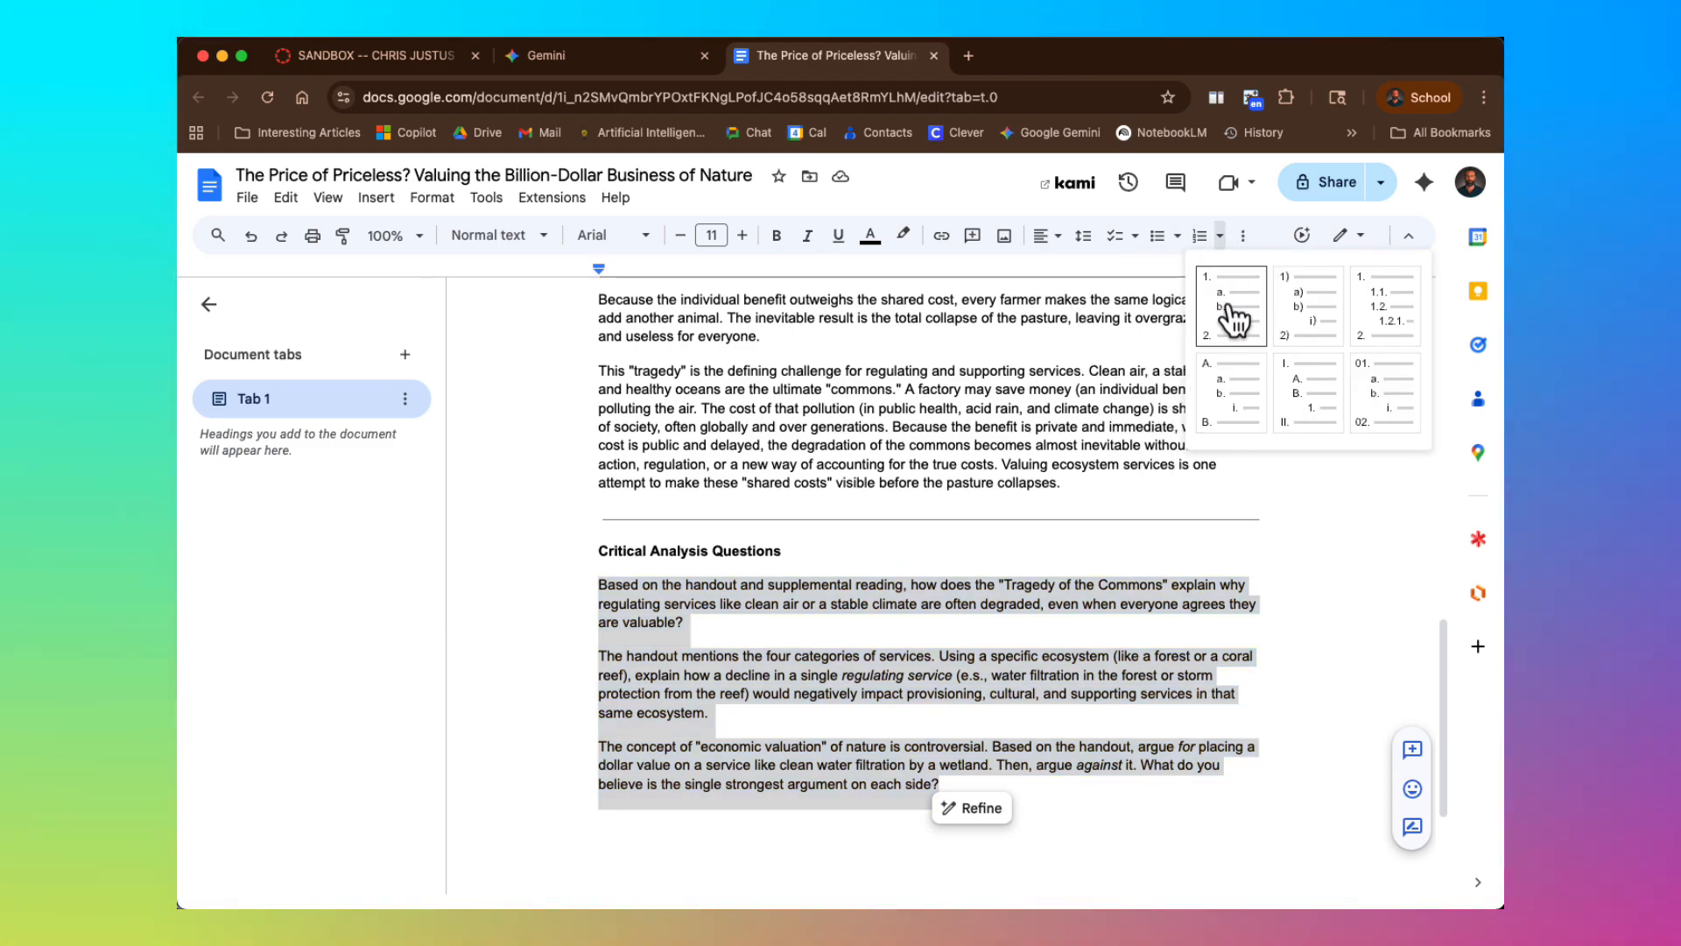
{"action": "left_click", "coordinate": [1231, 309]}
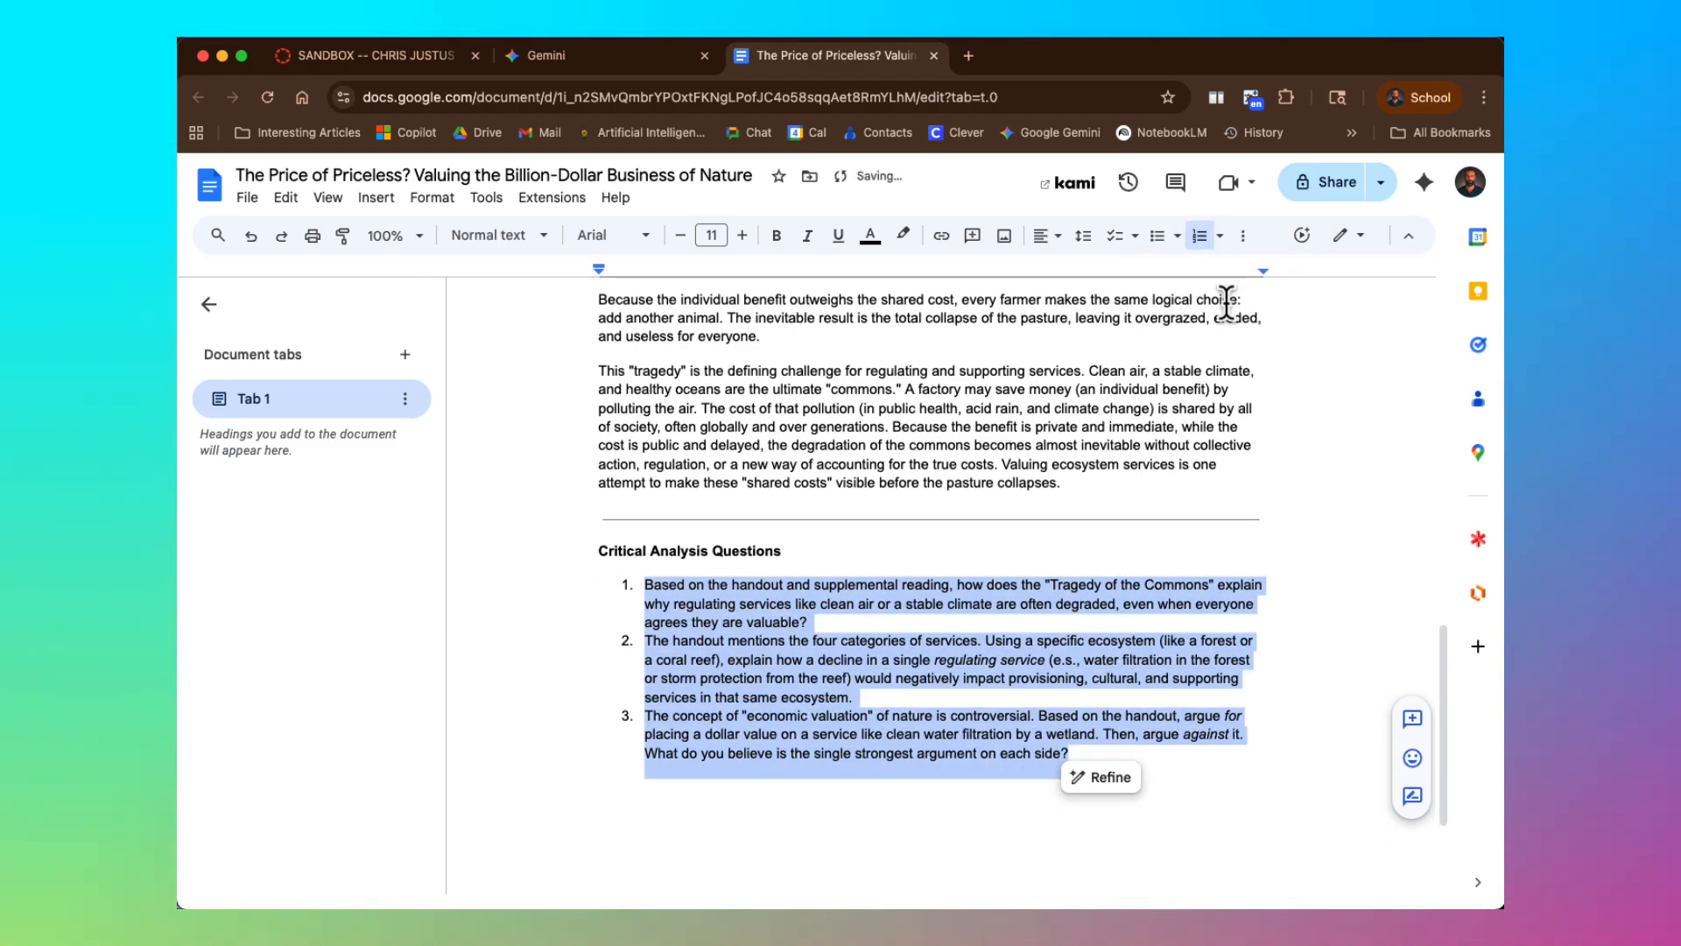
{"action": "left_click", "coordinate": [1084, 236]}
{"action": "left_click", "coordinate": [1139, 443]}
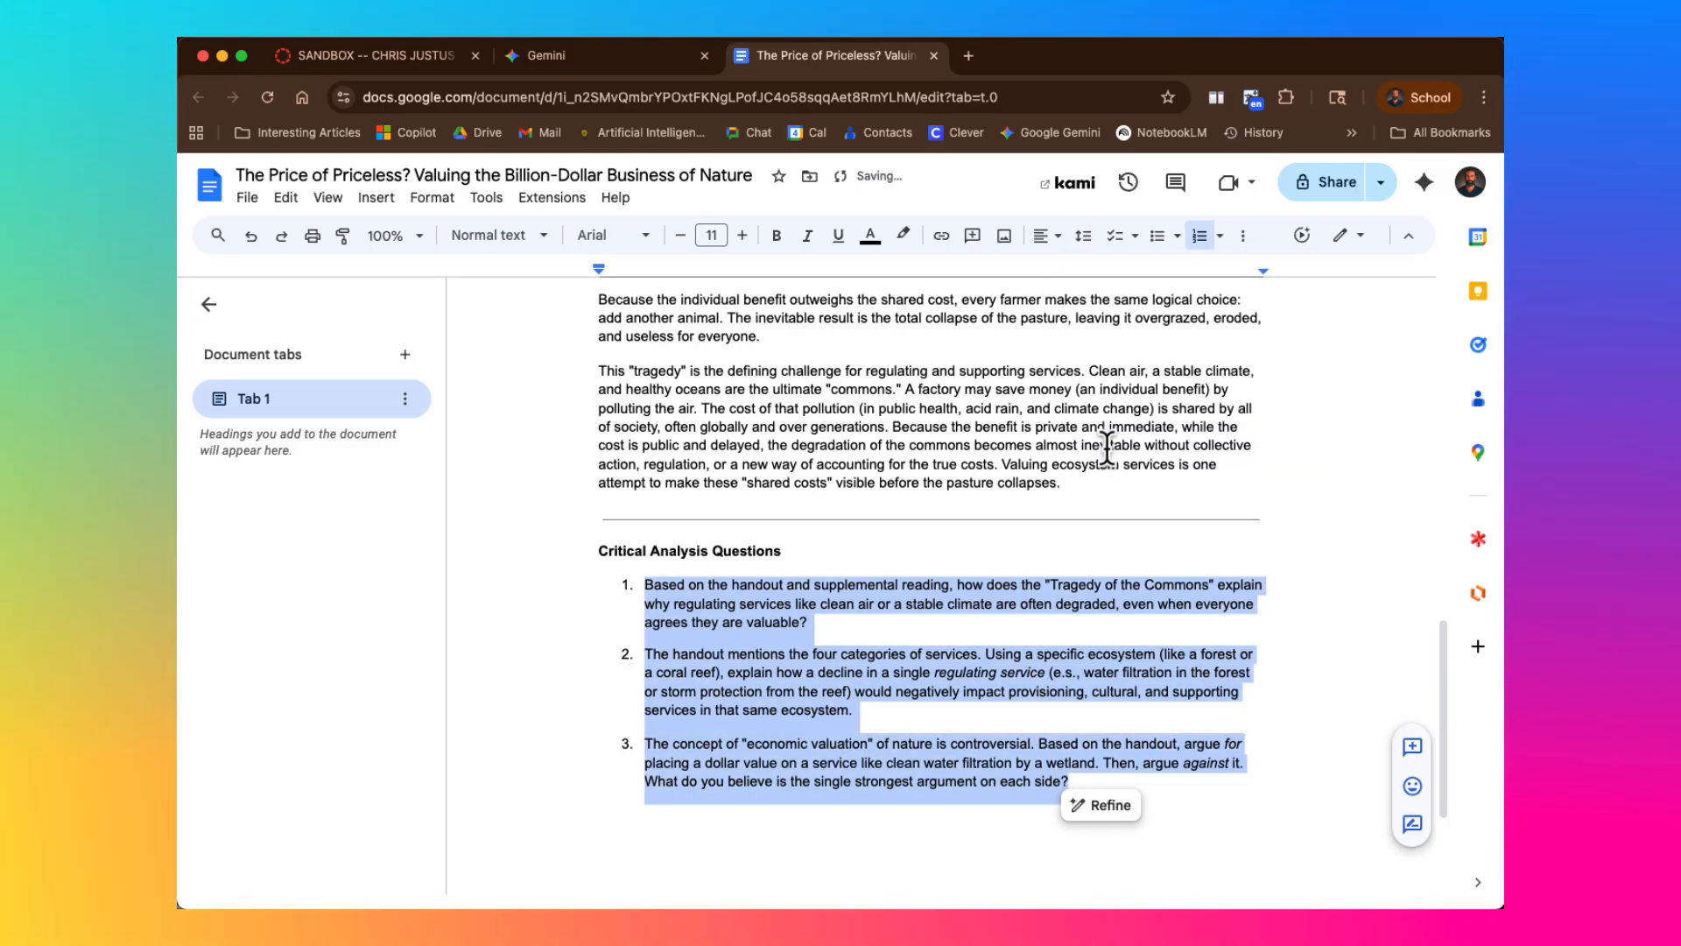
Add a "#" placeholder highlighted in yellow at the end of each of the three Critical Analysis Questions.
{"action": "left_click", "coordinate": [846, 623]}
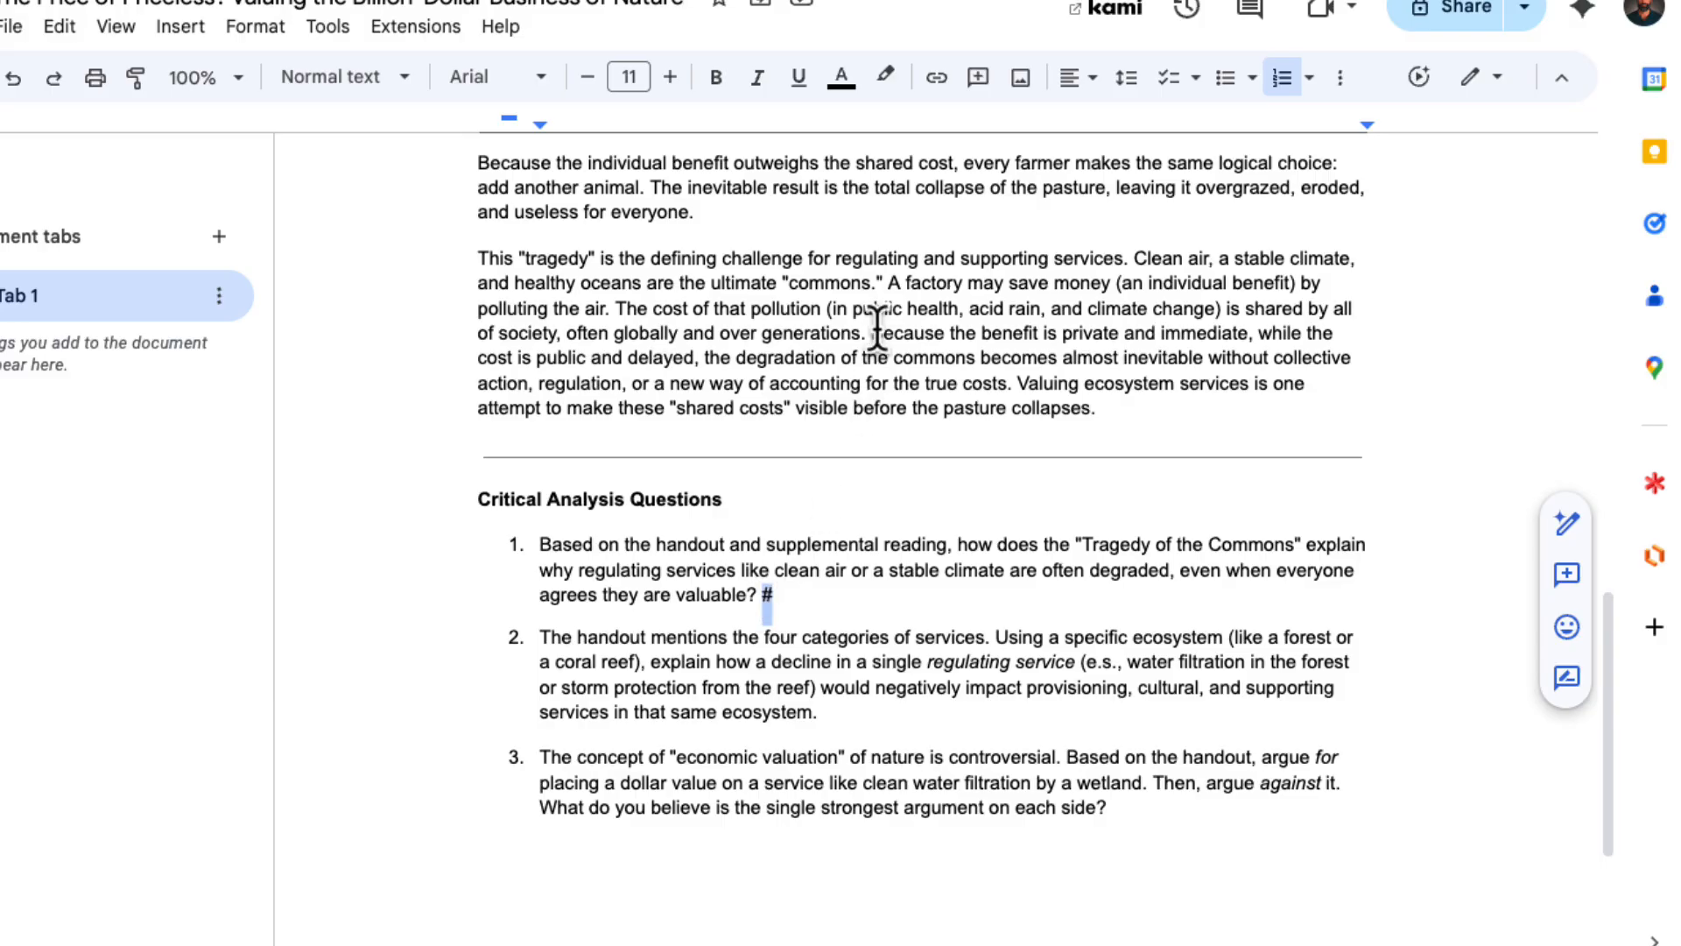
{"action": "left_click", "coordinate": [886, 78]}
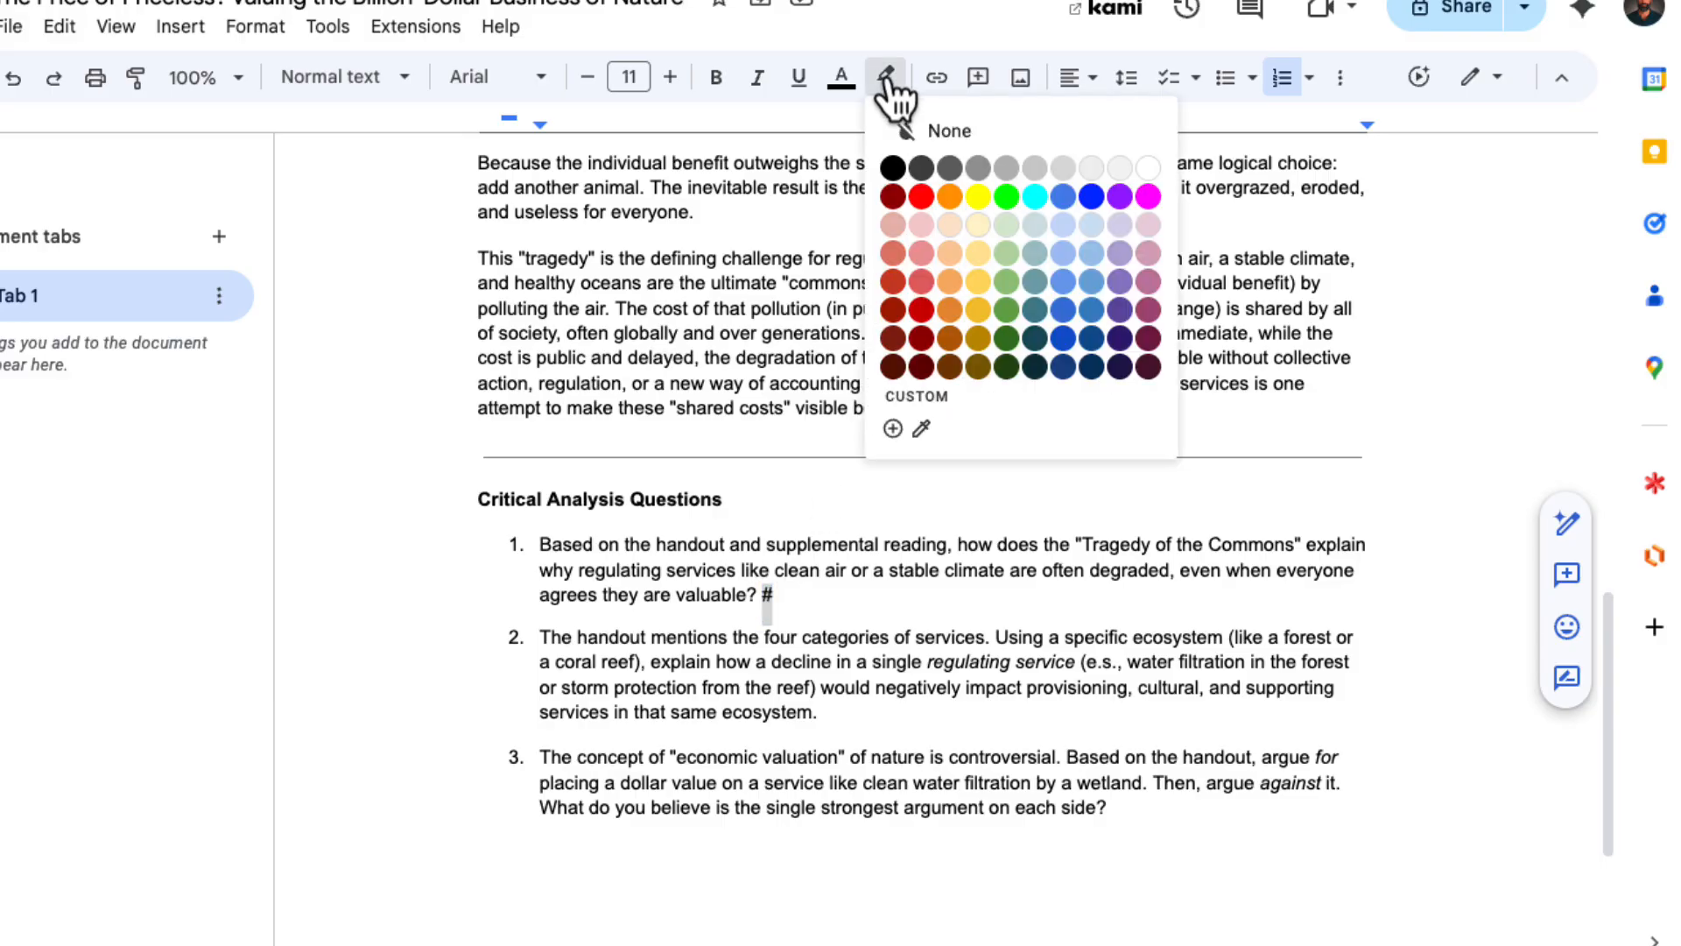
{"action": "left_click", "coordinate": [976, 195]}
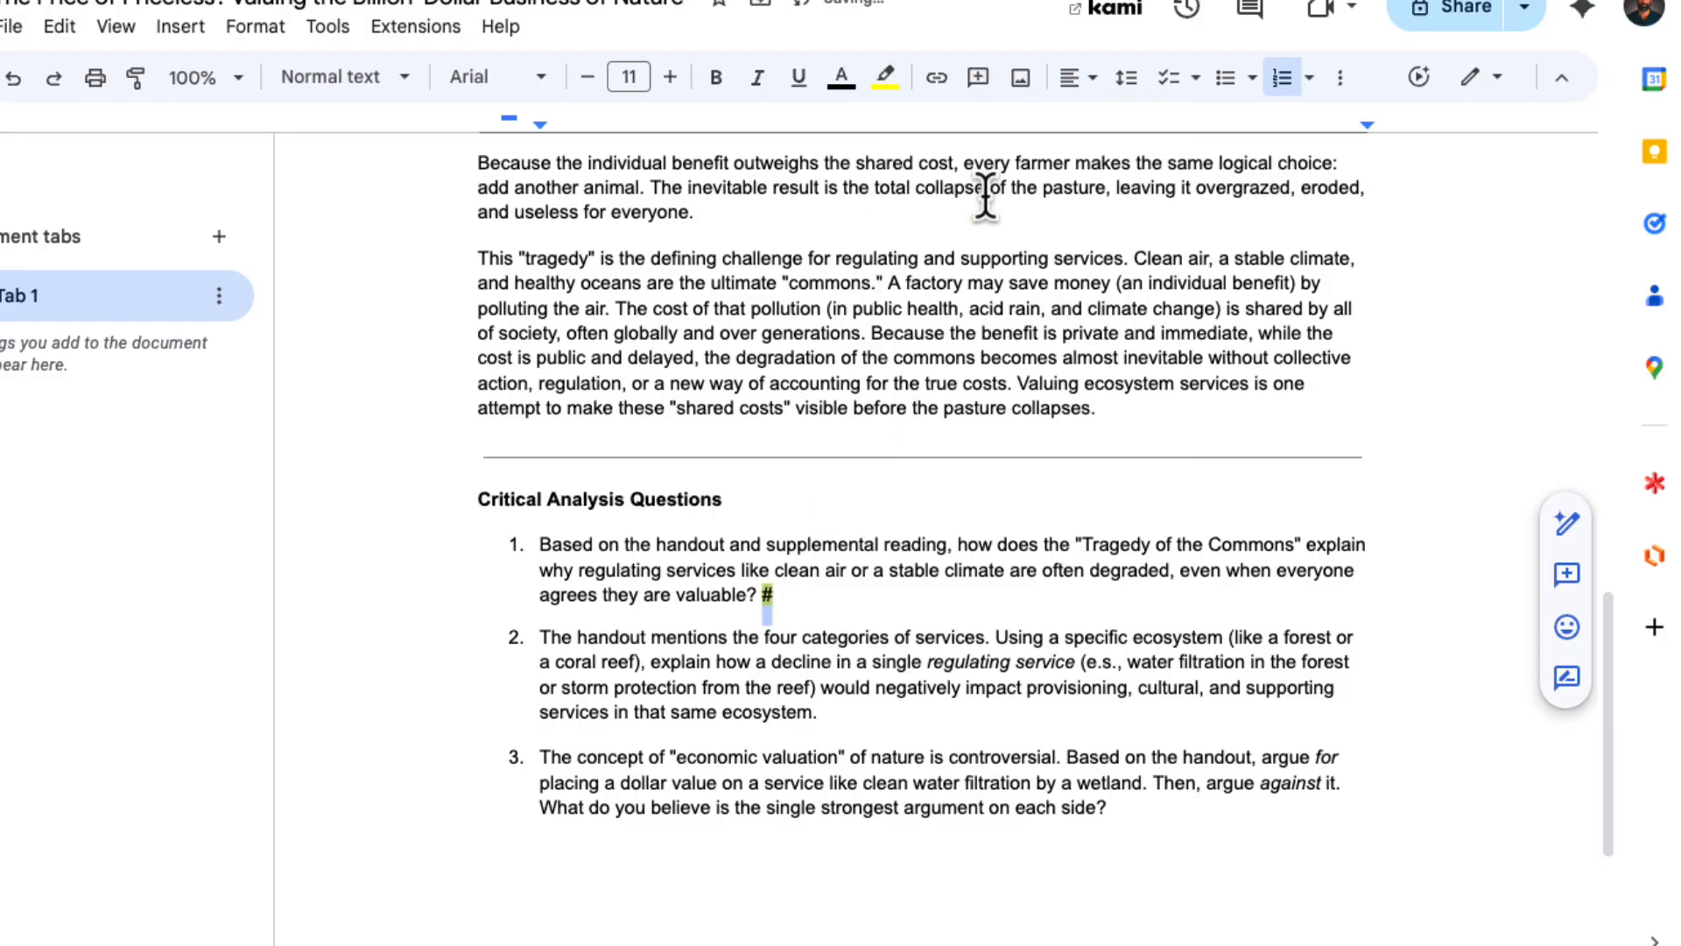
{"action": "left_click", "coordinate": [873, 716]}
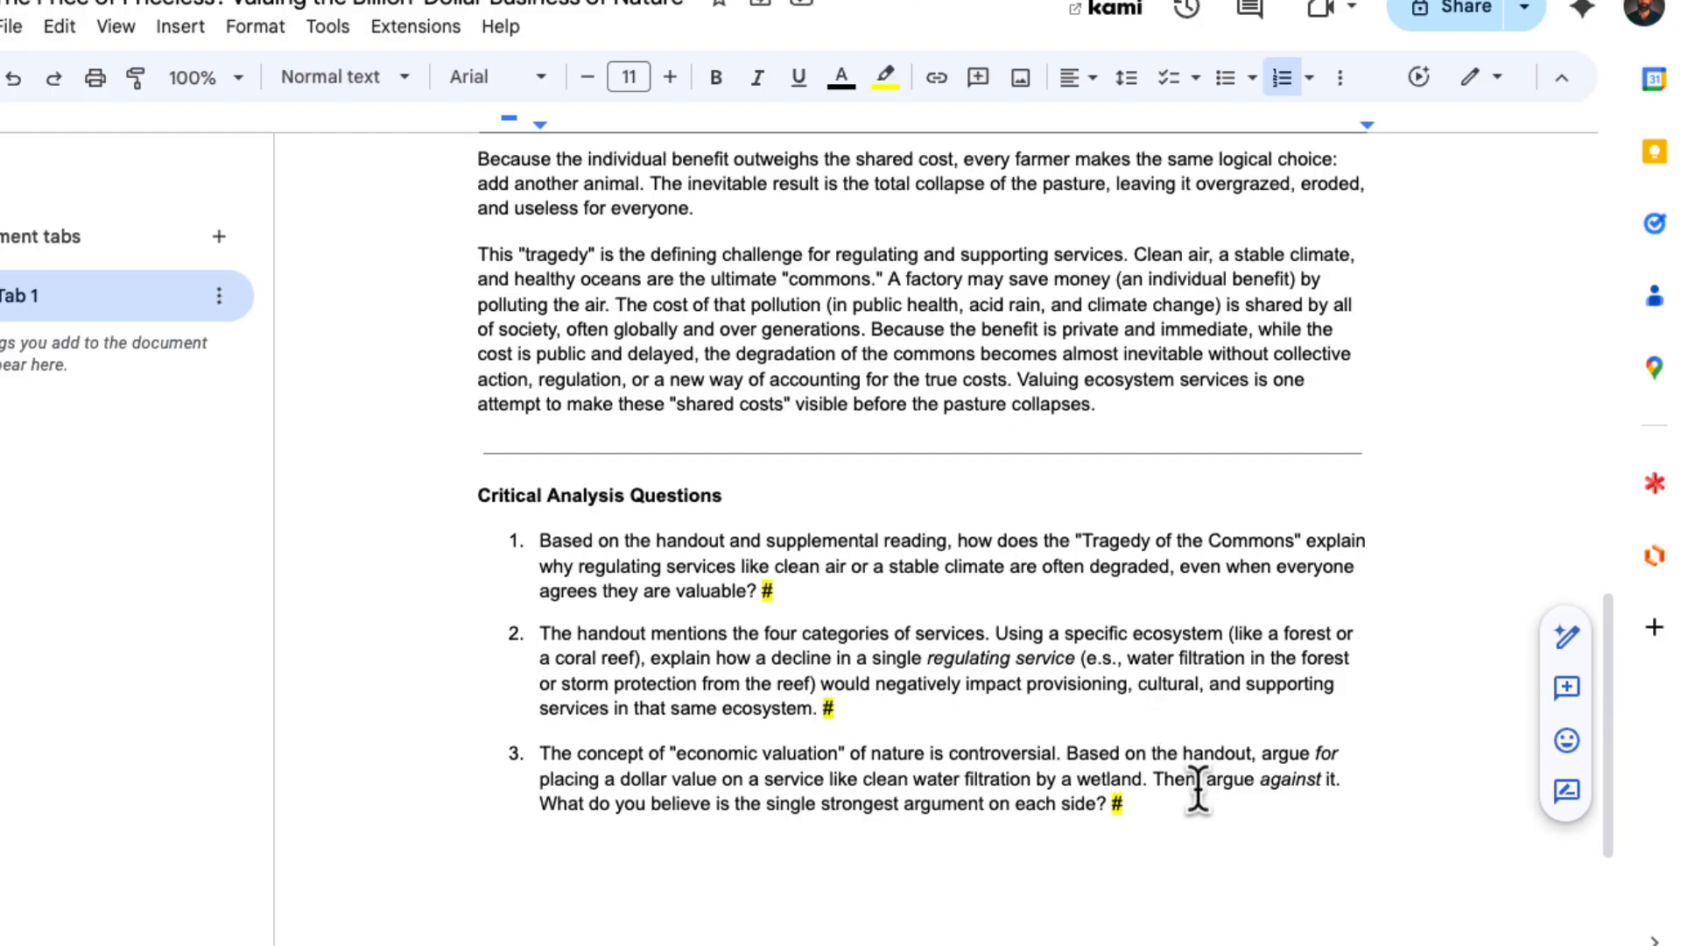
{"action": "left_click", "coordinate": [1163, 801]}
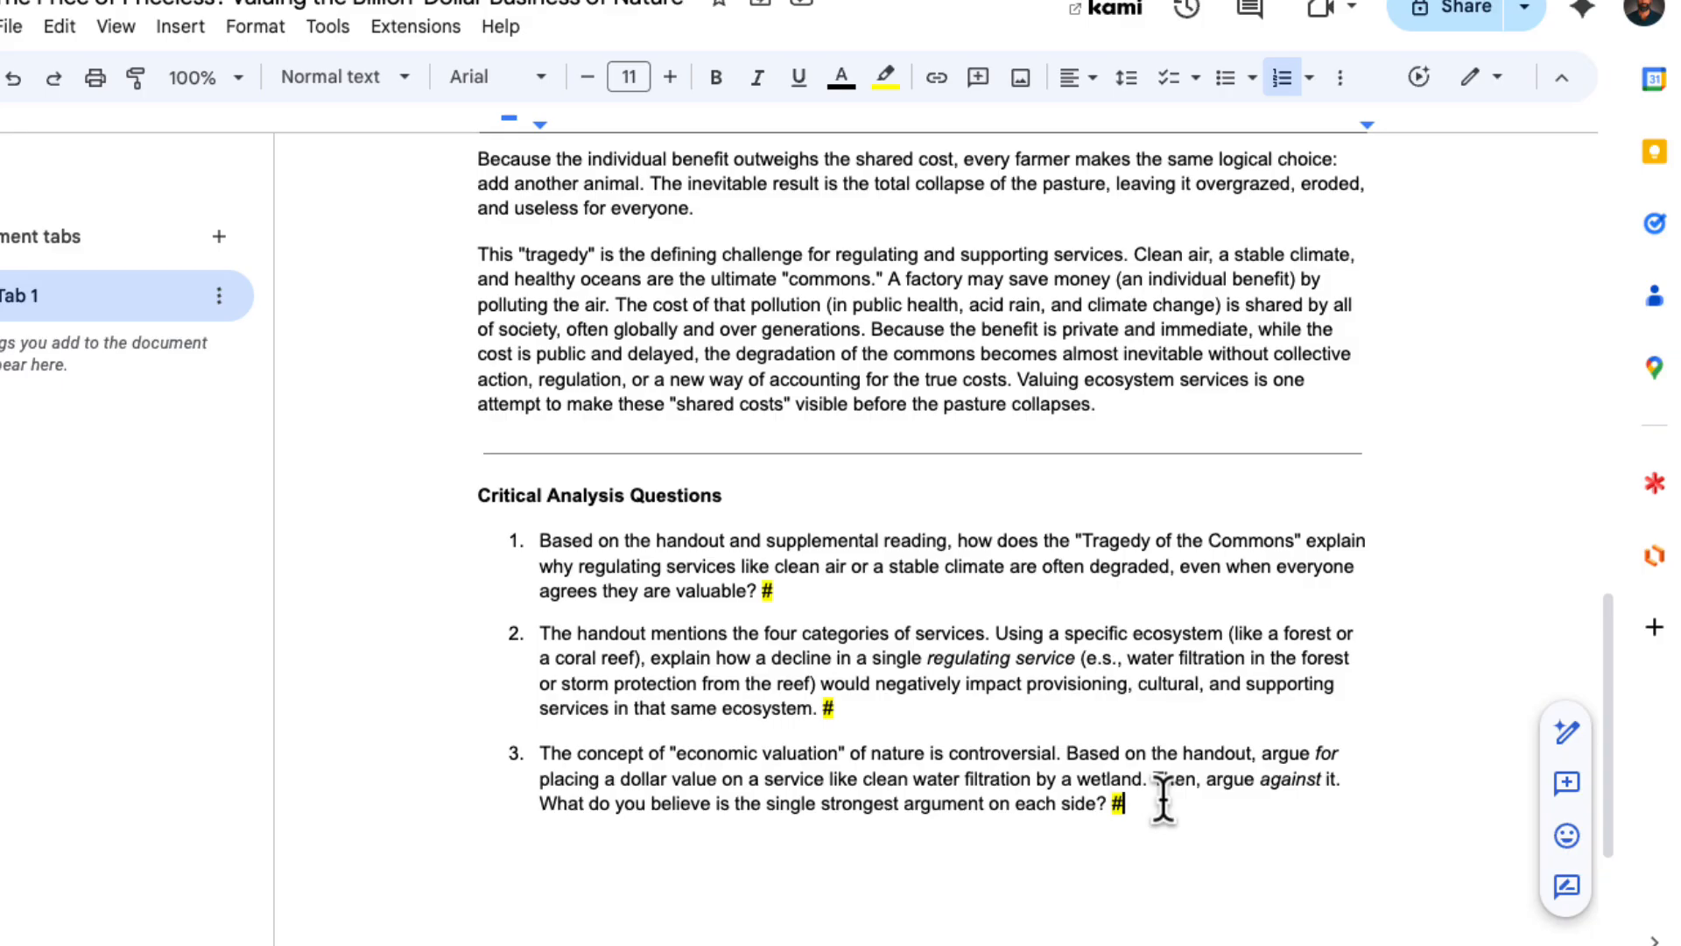
Switch to the Canvas course and open the "Path 2 · Google Assignments LTI 1.3 Handout" assignment for editing.
{"action": "scroll", "coordinate": [1163, 800], "scroll_direction": "up", "scroll_amount": 15}
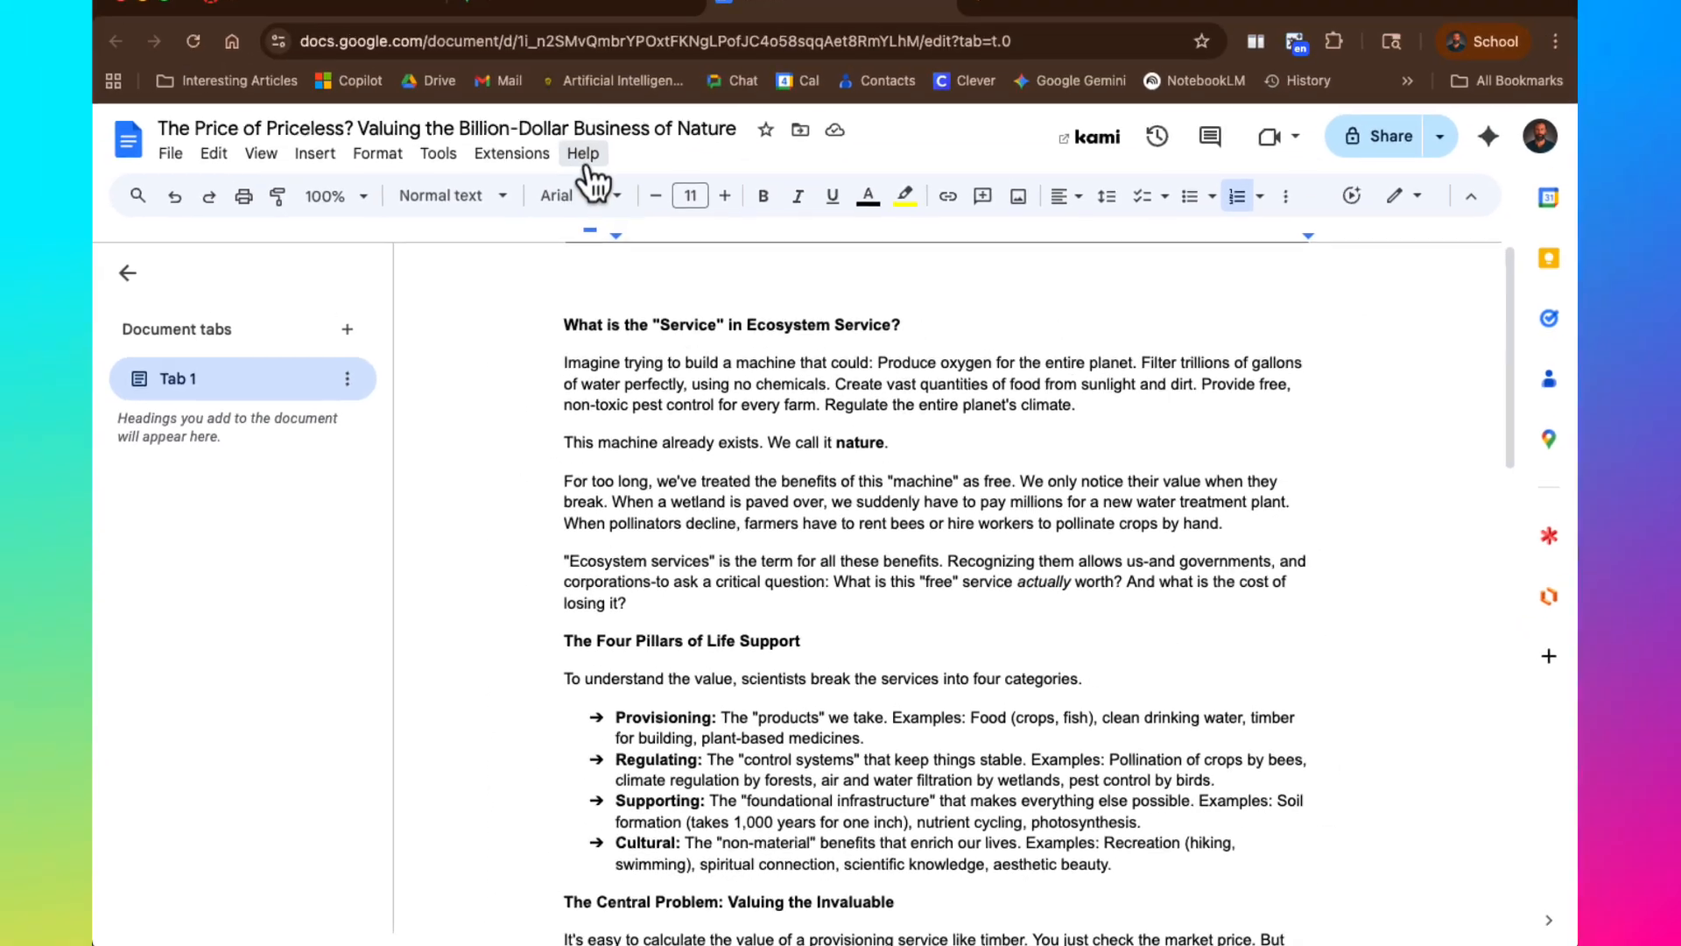
{"action": "left_click", "coordinate": [328, 26]}
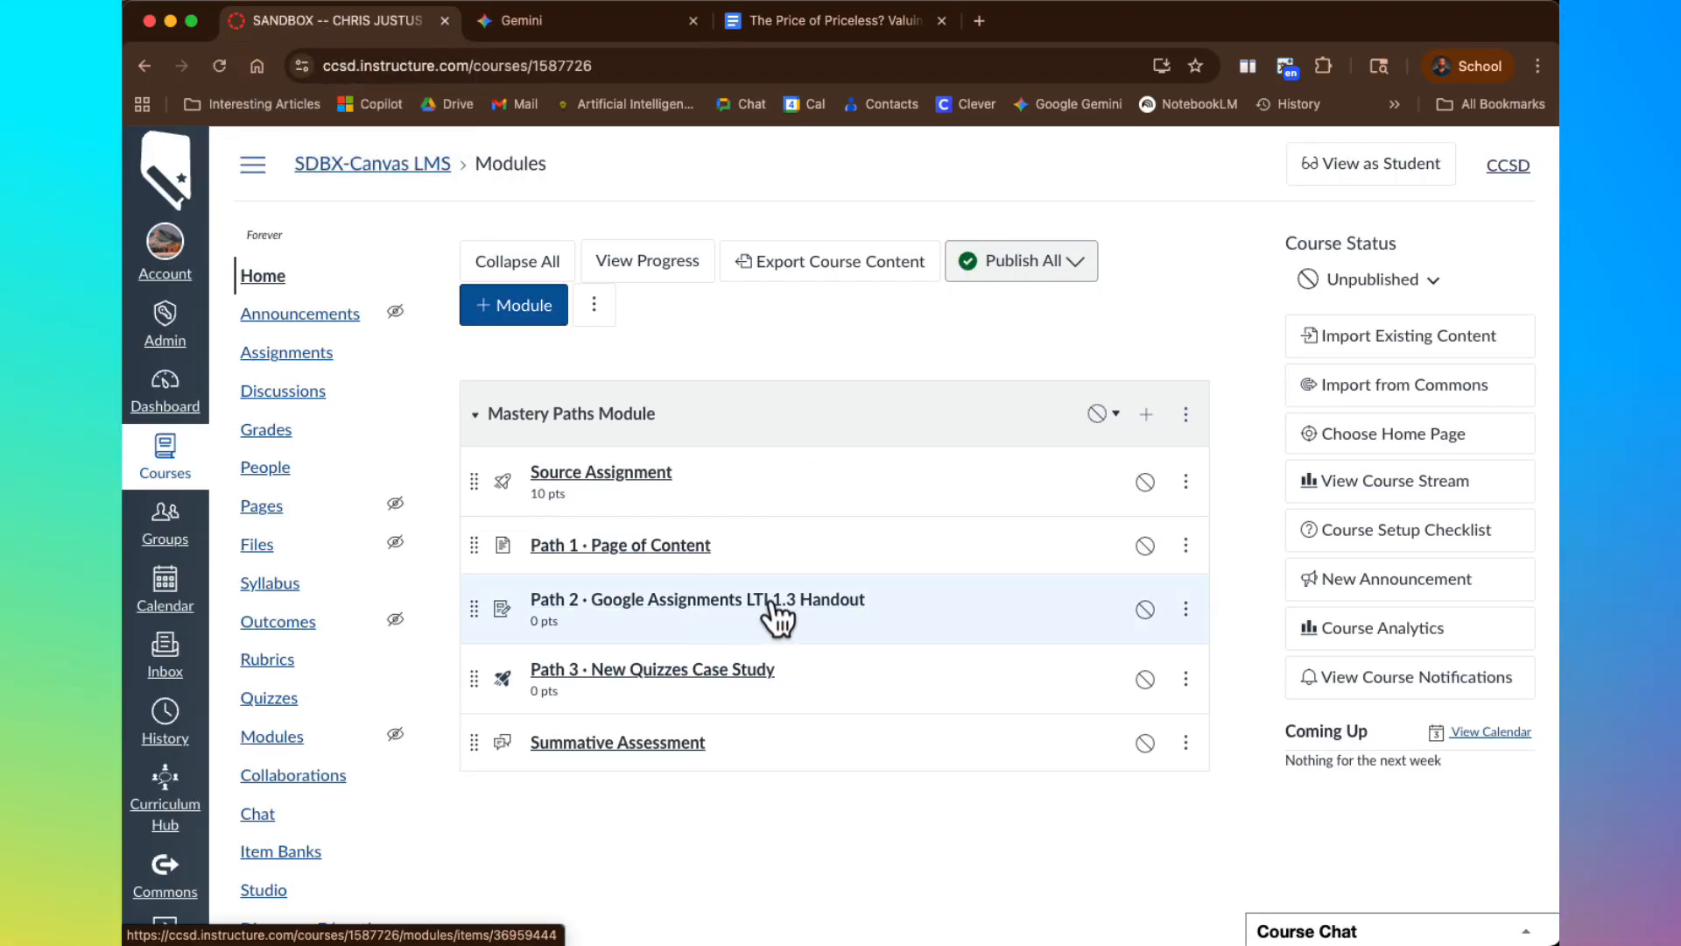
{"action": "left_click", "coordinate": [642, 601]}
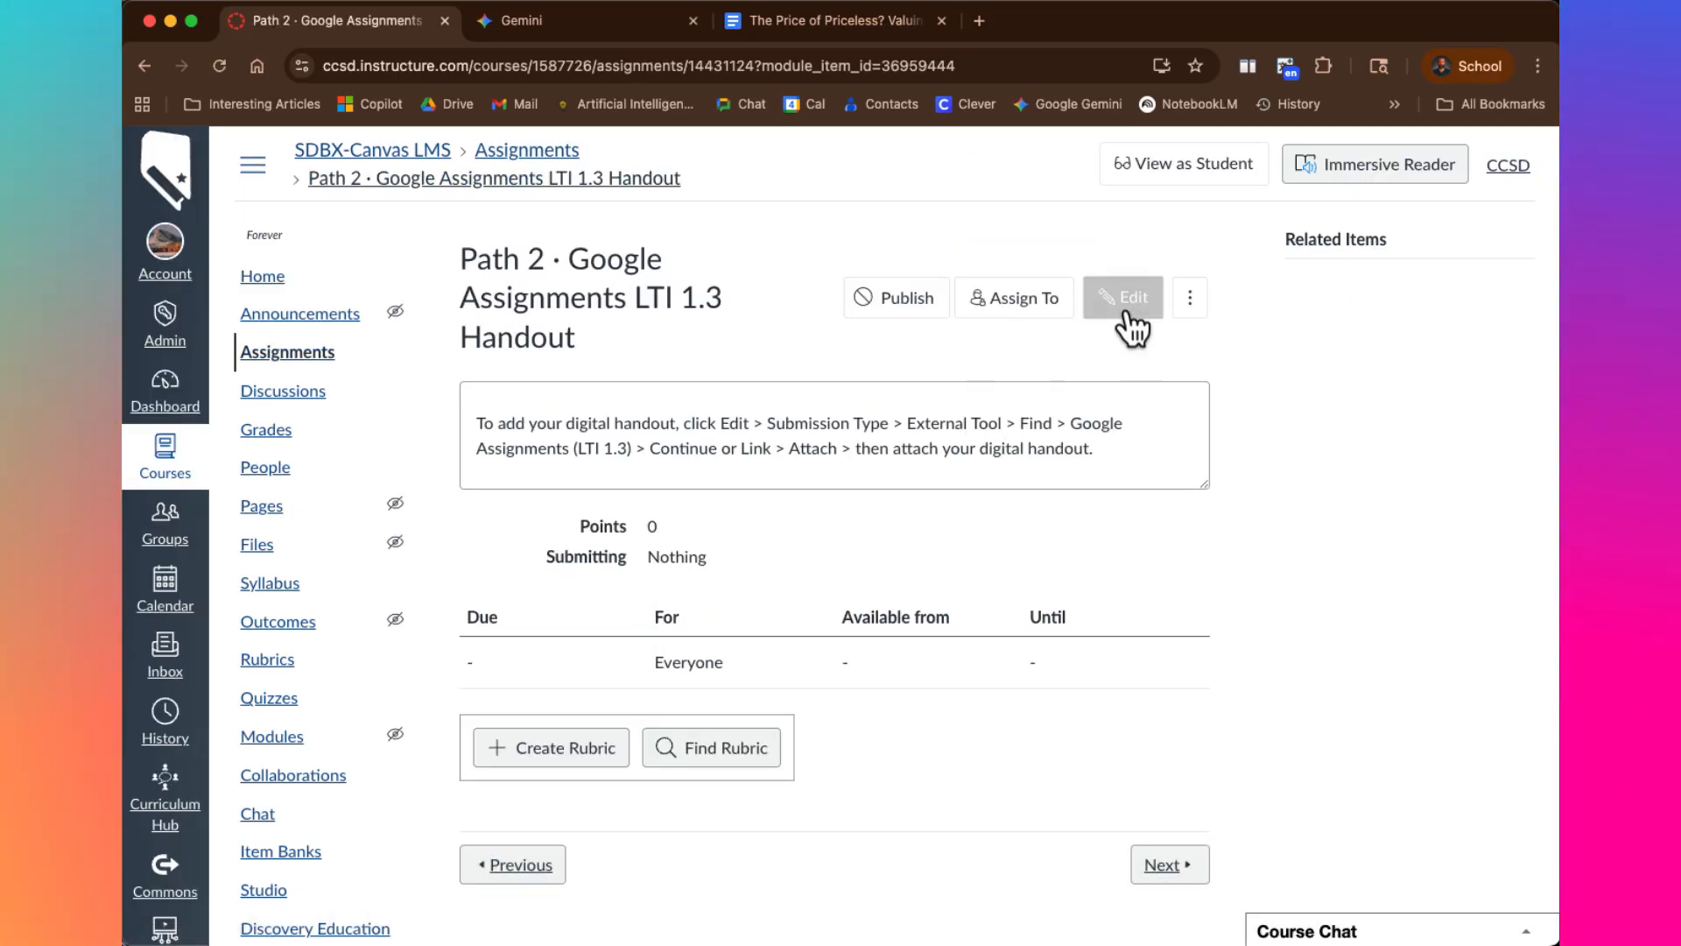
{"action": "left_click", "coordinate": [1130, 310]}
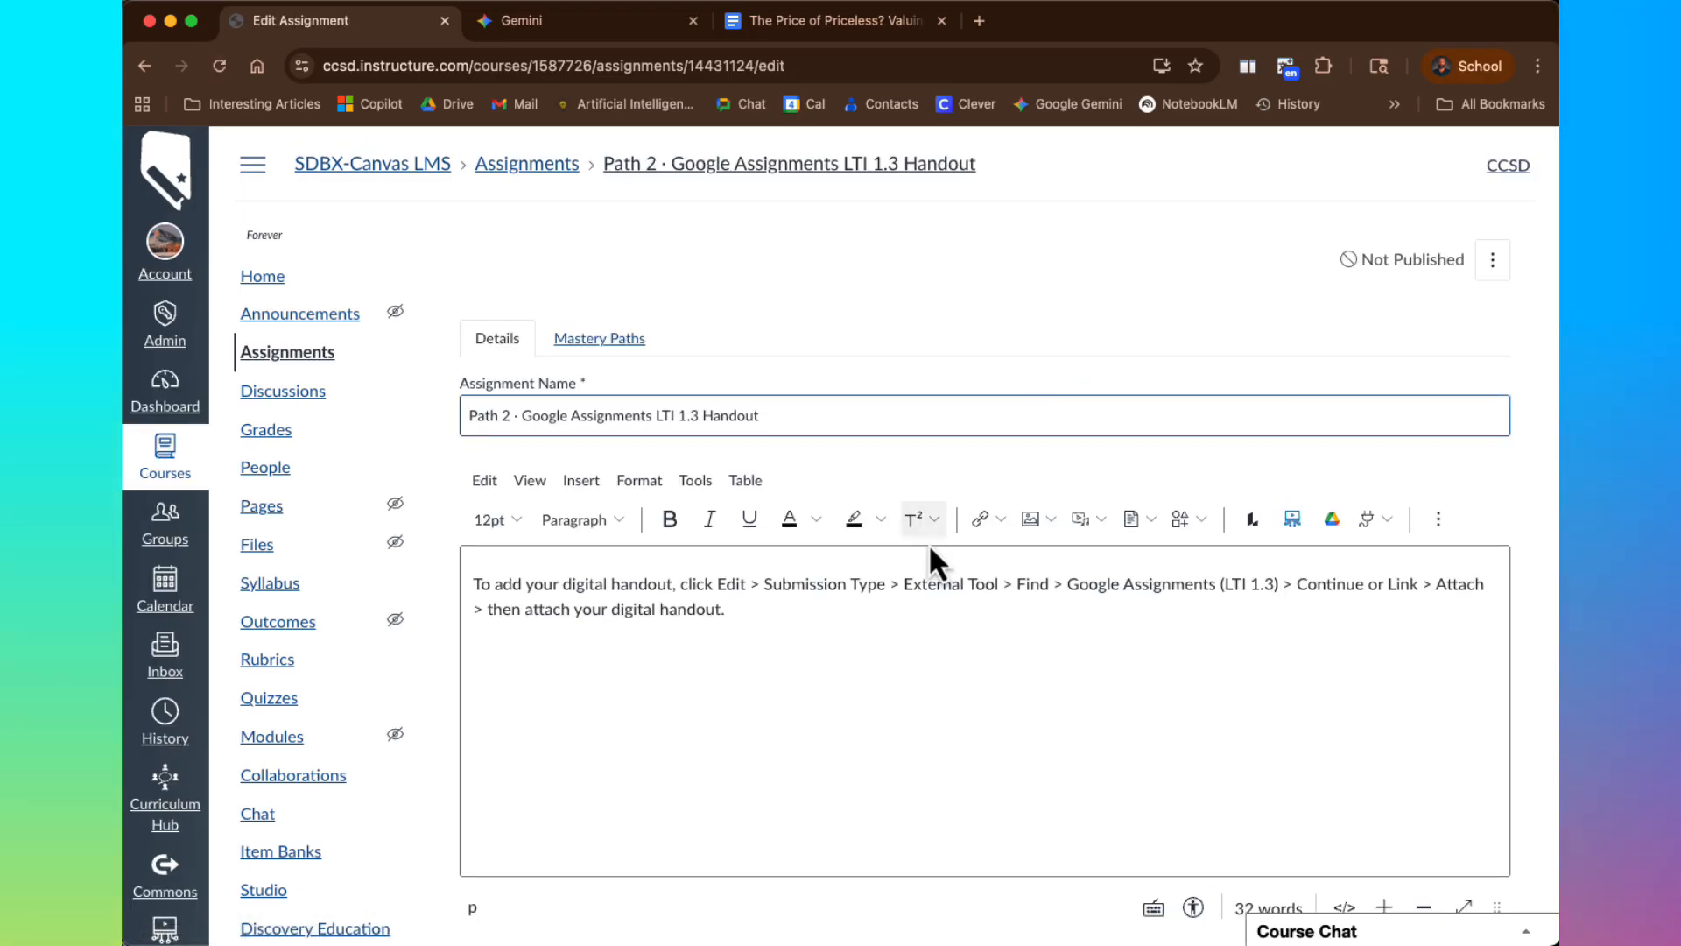
Replace the whole assignment description with "Complete the assignment.".
{"action": "left_click", "coordinate": [766, 605]}
{"action": "key", "text": "ctrl+a"}
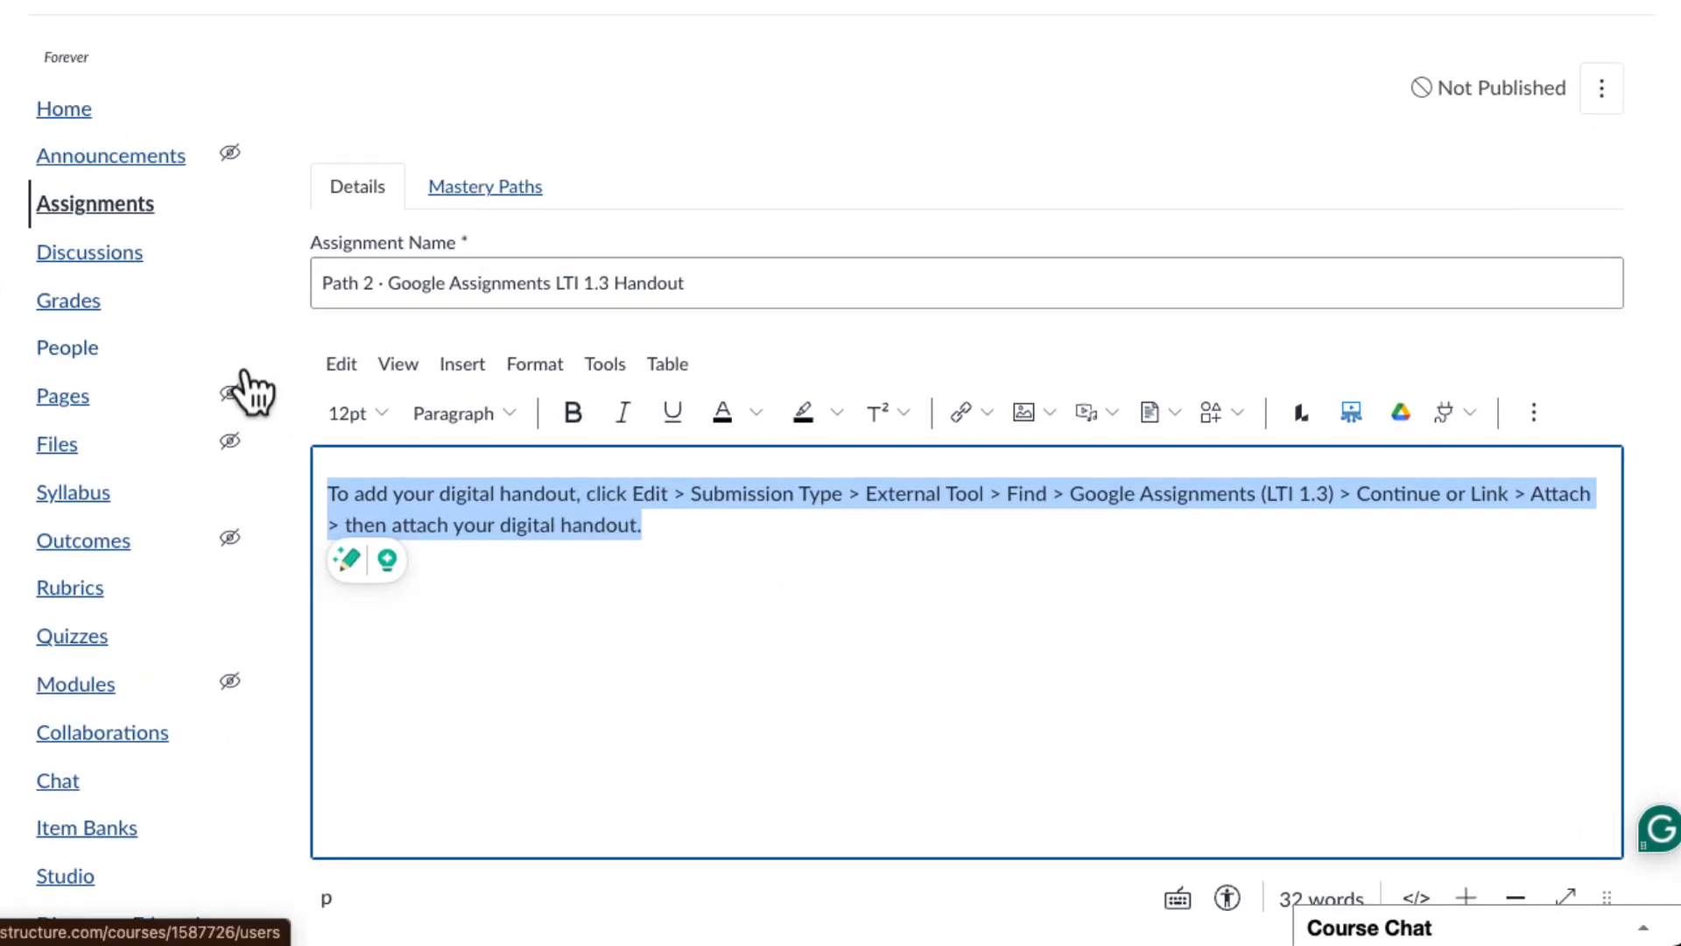
{"action": "key", "text": "BackSpace"}
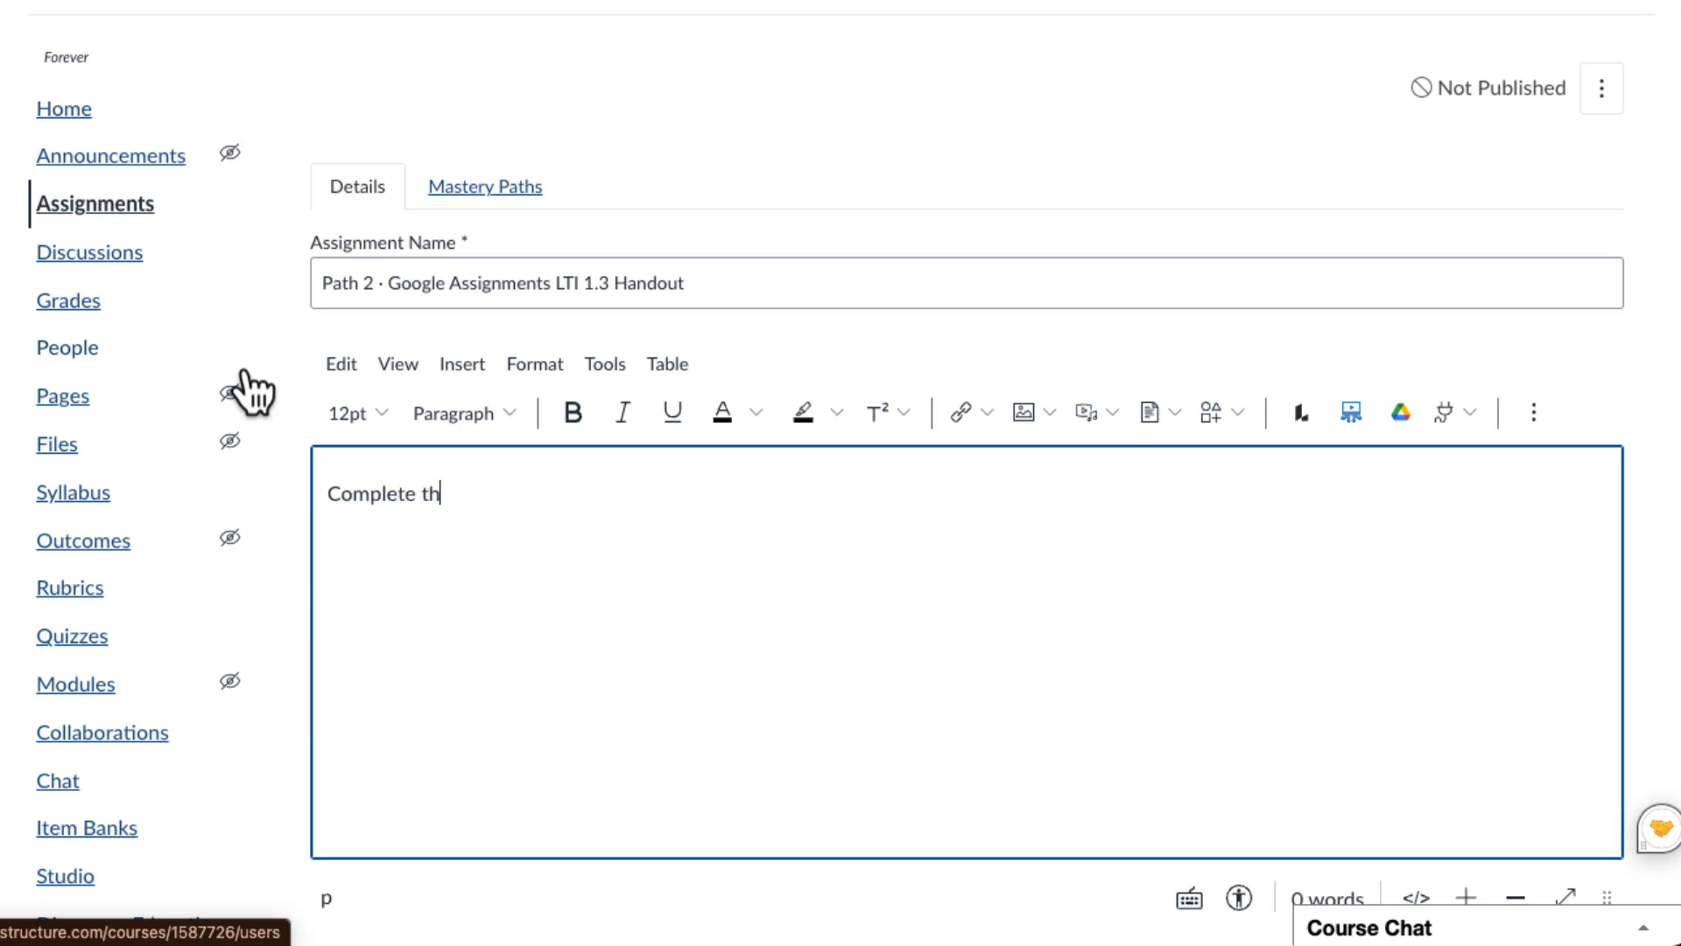
{"action": "type", "text": "Complete the assignment."}
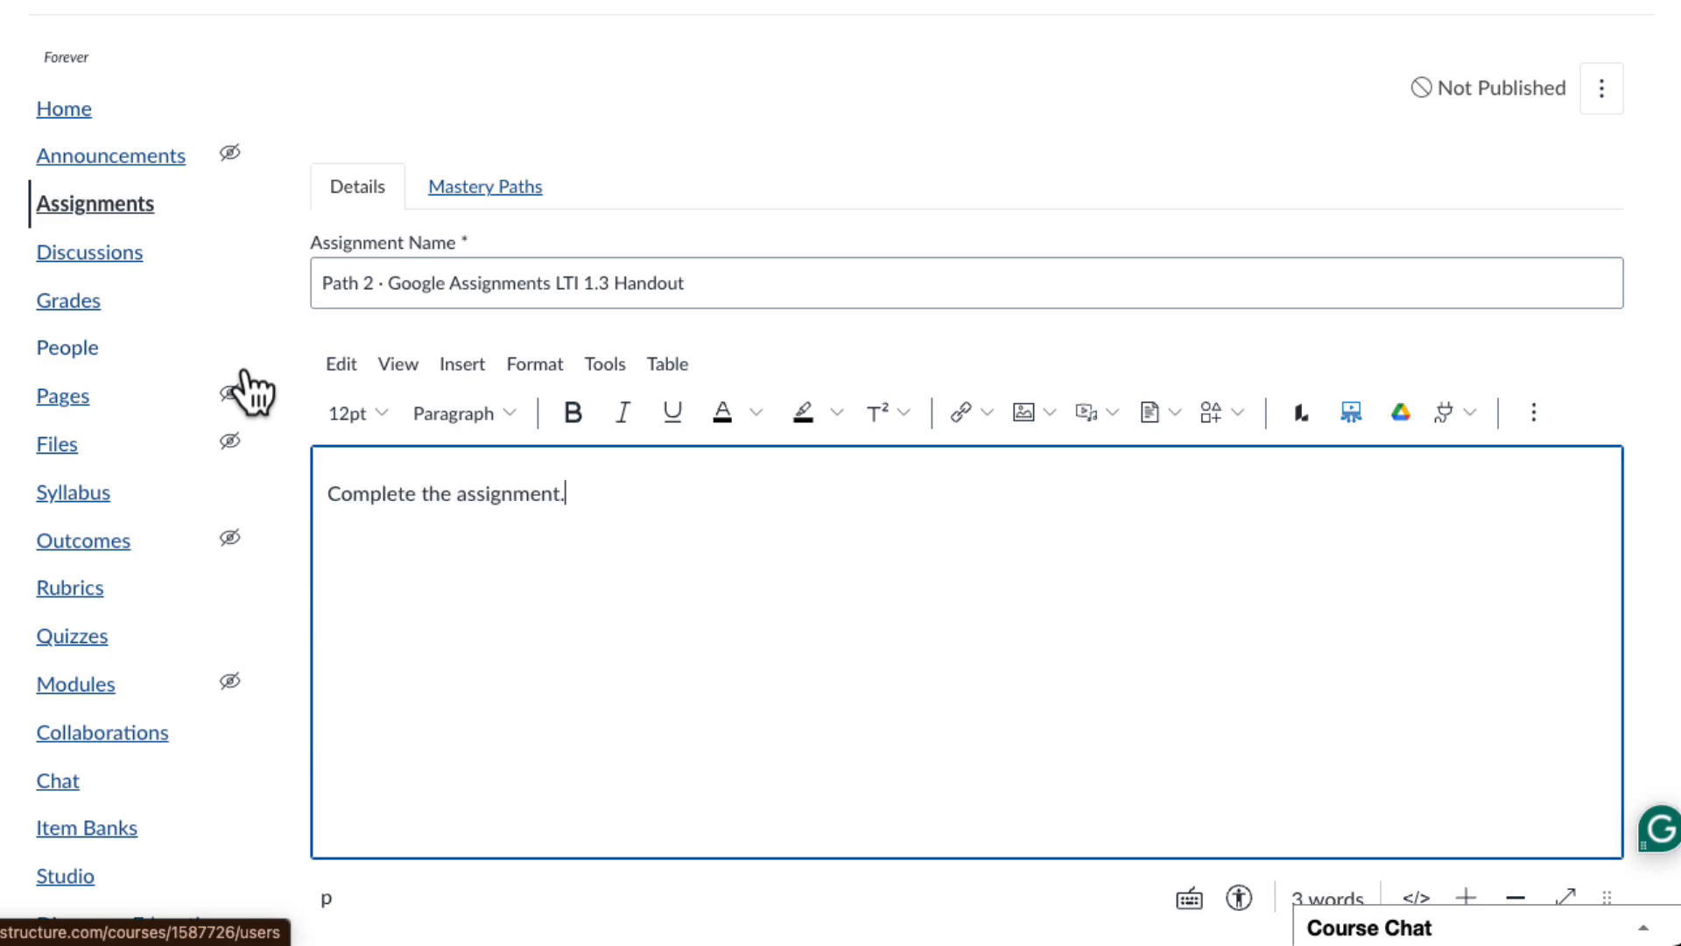
Set the assignment's points to 10.
{"action": "scroll", "coordinate": [248, 387], "scroll_direction": "down", "scroll_amount": 5}
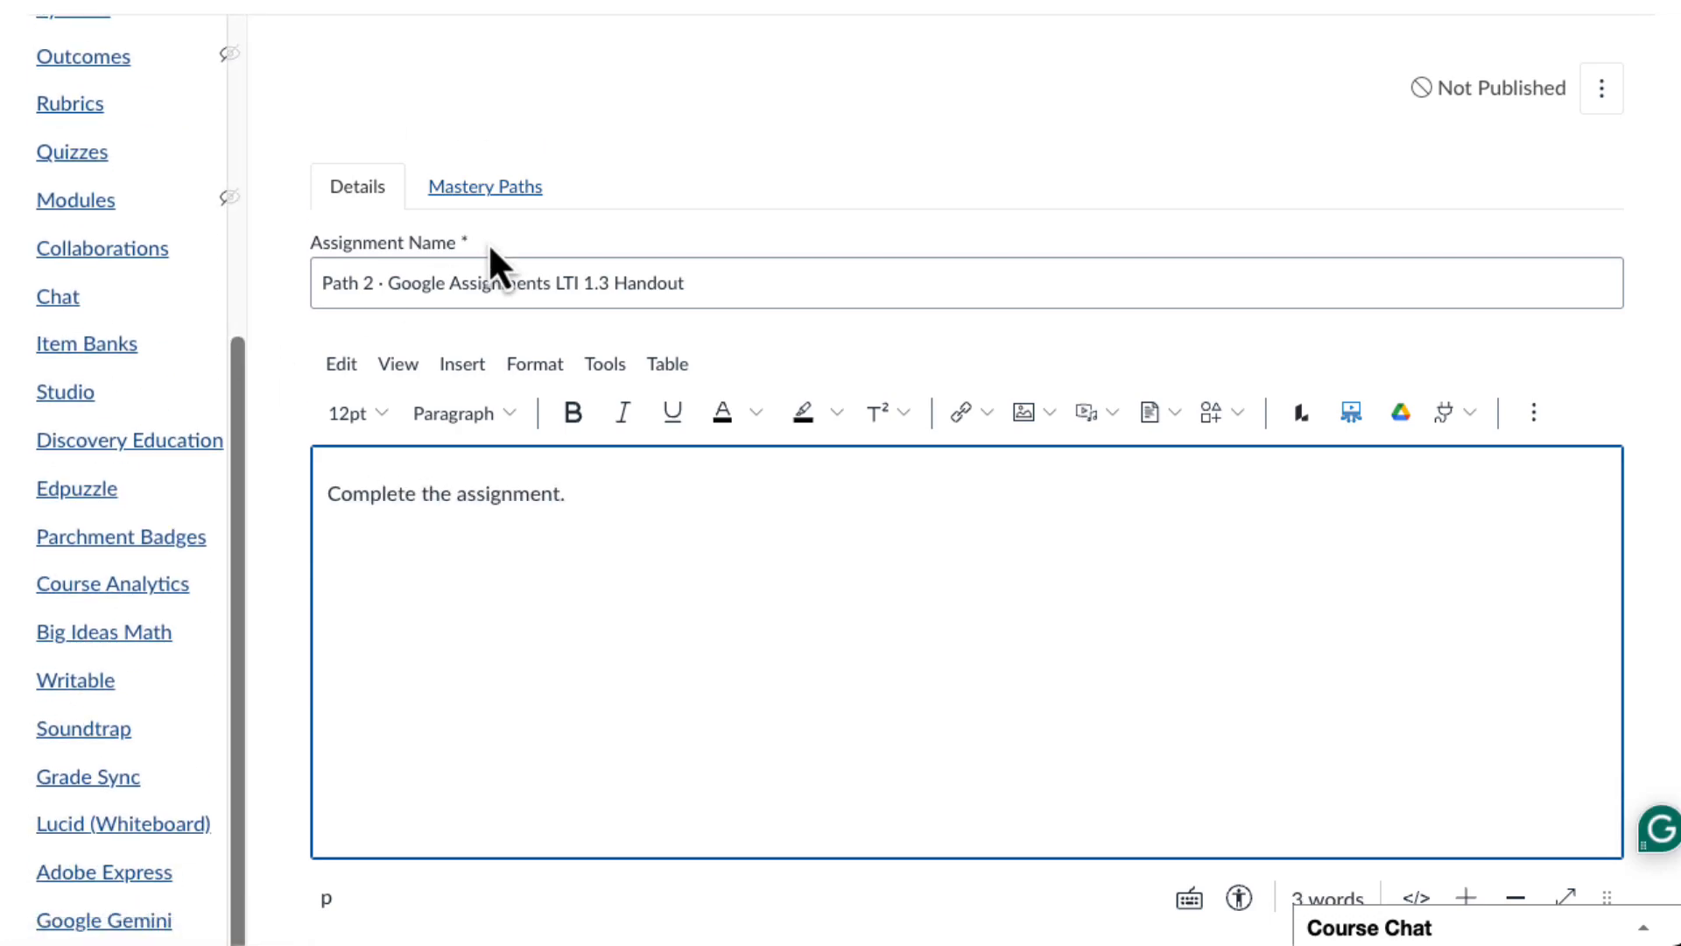
{"action": "scroll", "coordinate": [486, 242], "scroll_direction": "down", "scroll_amount": 5}
{"action": "scroll", "coordinate": [487, 241], "scroll_direction": "down", "scroll_amount": 4}
{"action": "scroll", "coordinate": [487, 242], "scroll_direction": "up", "scroll_amount": 8}
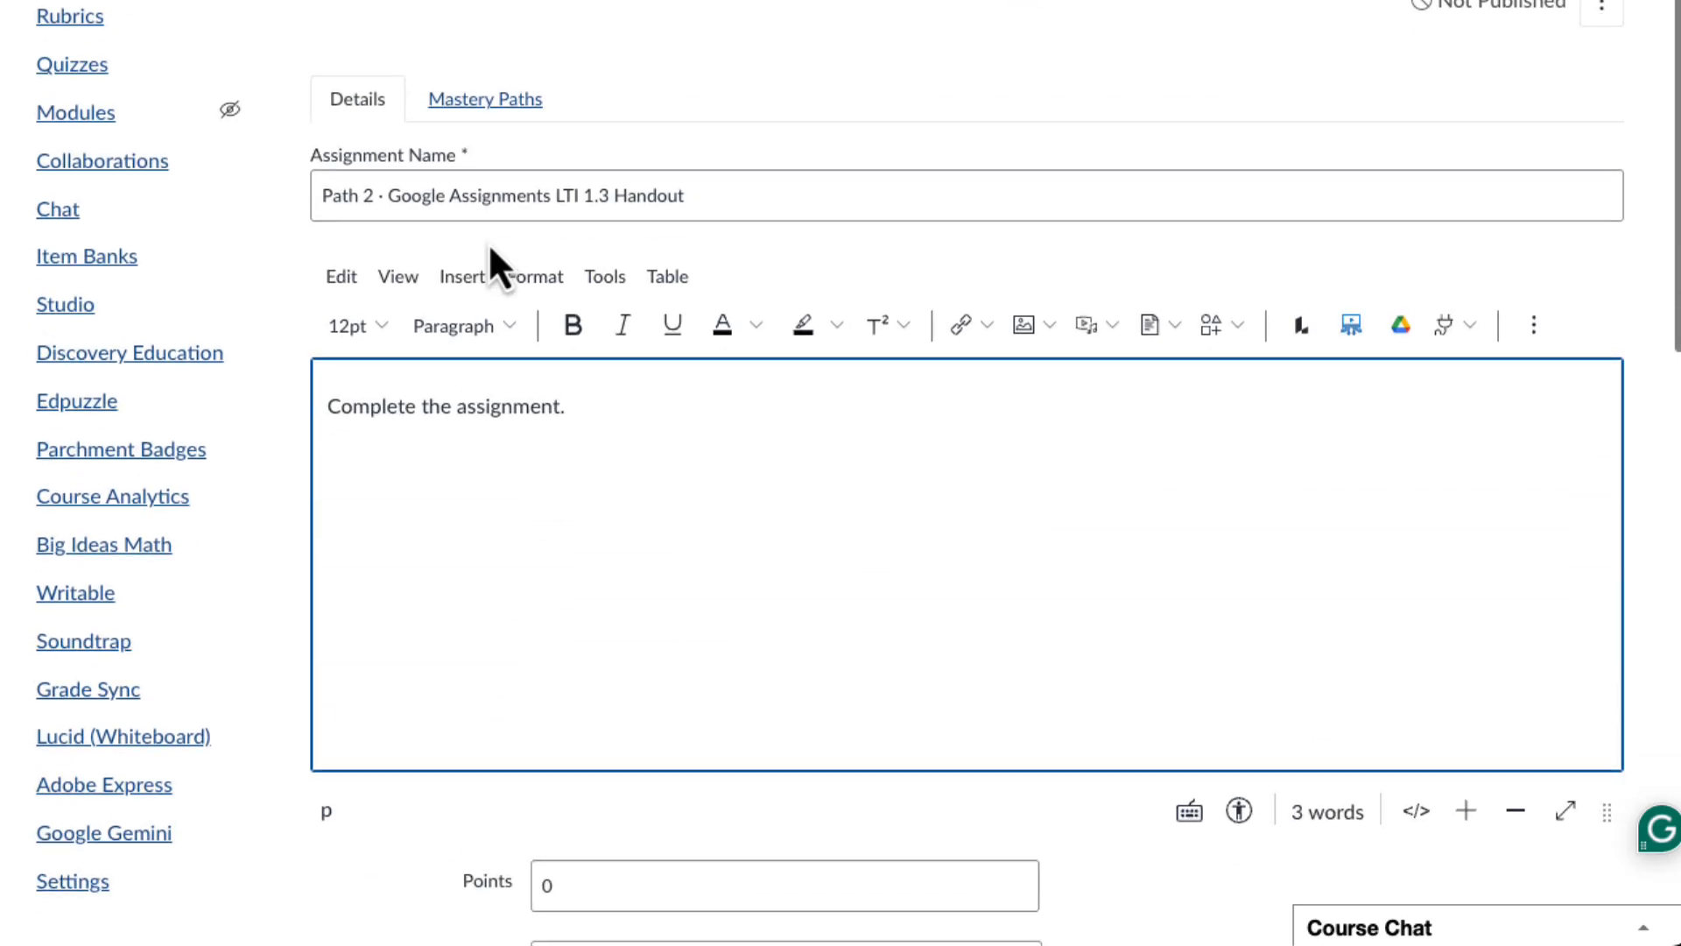
{"action": "scroll", "coordinate": [422, 298], "scroll_direction": "down", "scroll_amount": 3}
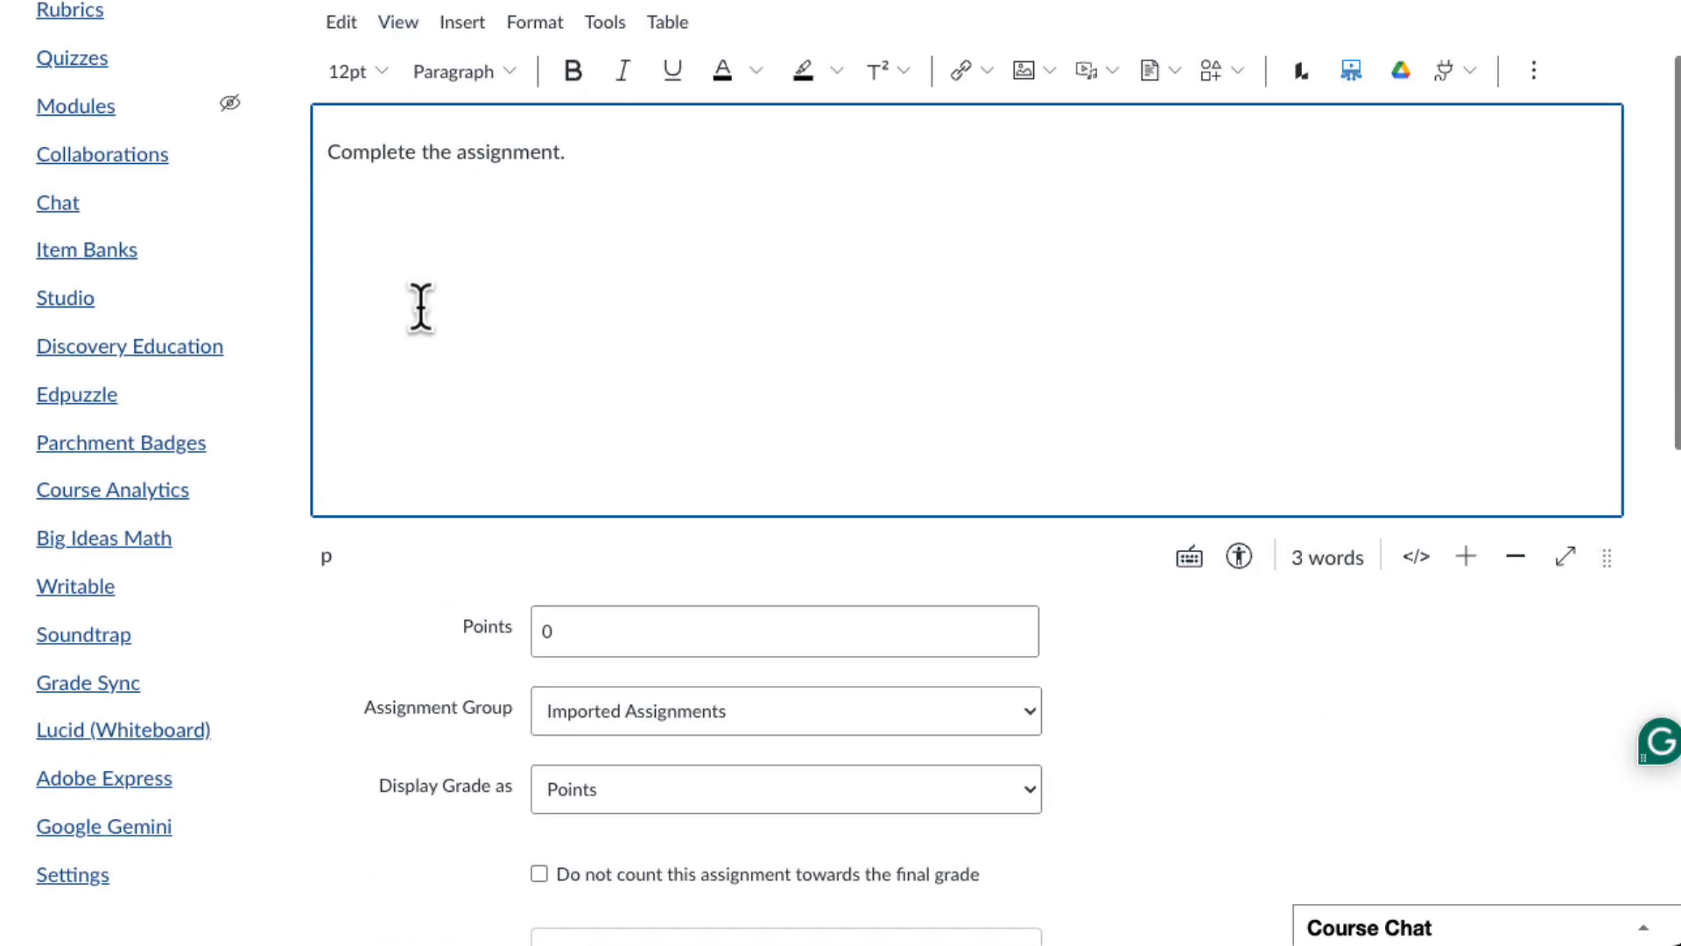
{"action": "left_click", "coordinate": [610, 629]}
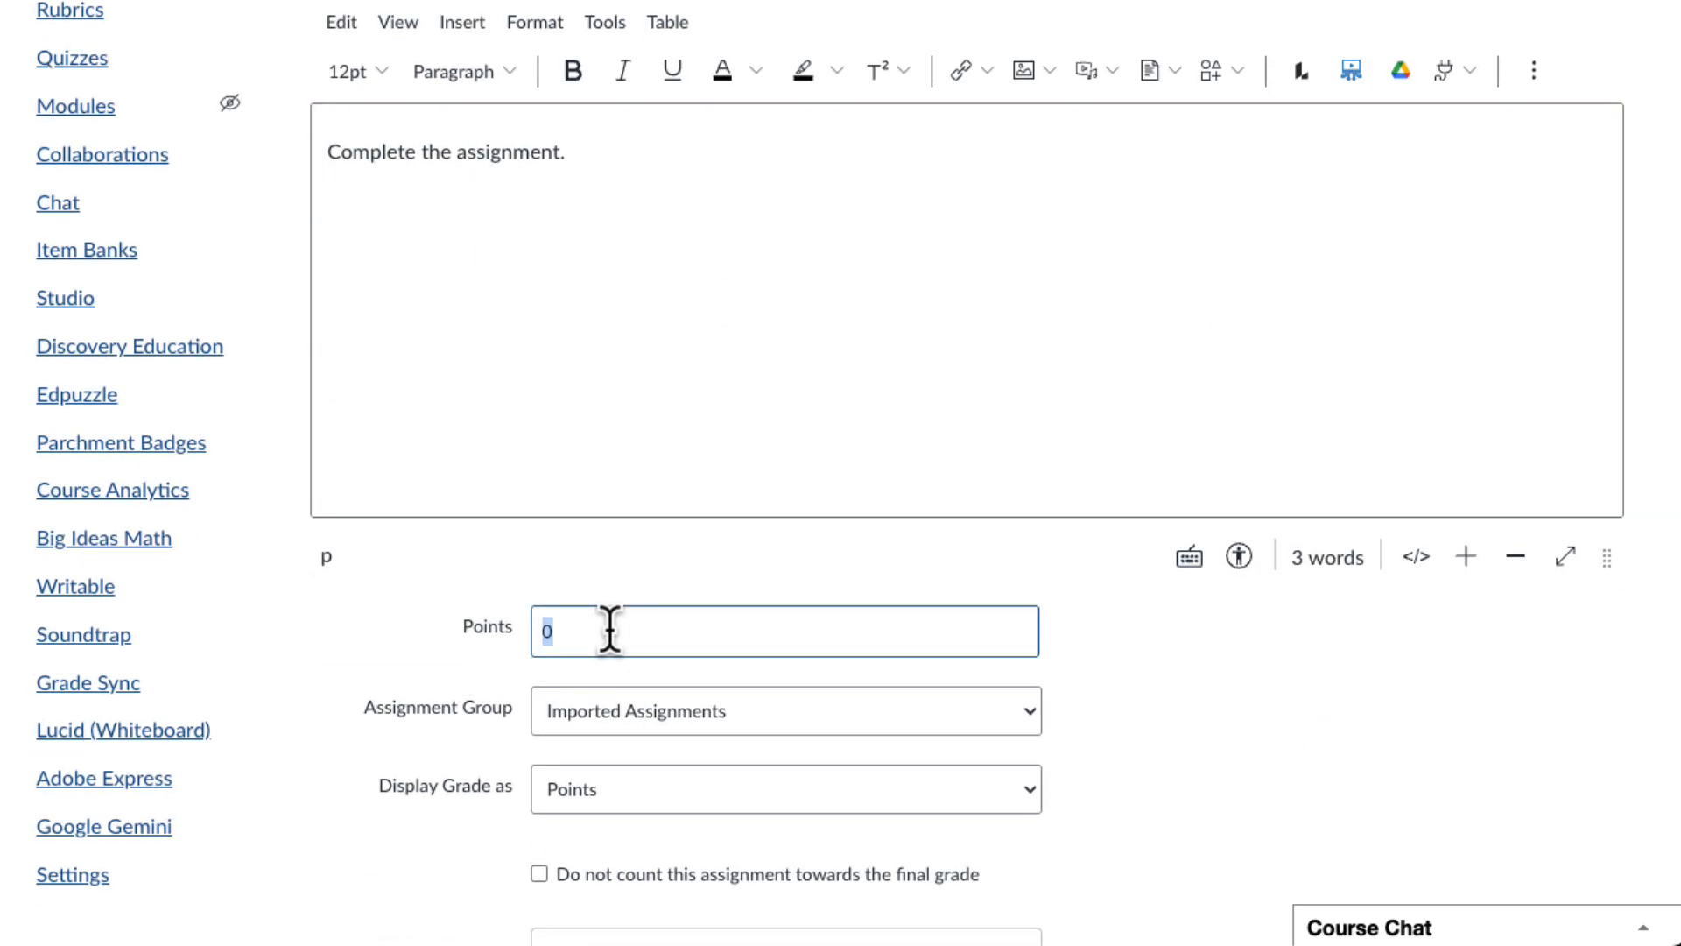
Set the submission type to External Tool and choose Google Assignments (LTI 1.3) from the list of external tools.
{"action": "scroll", "coordinate": [610, 628], "scroll_direction": "down", "scroll_amount": 5}
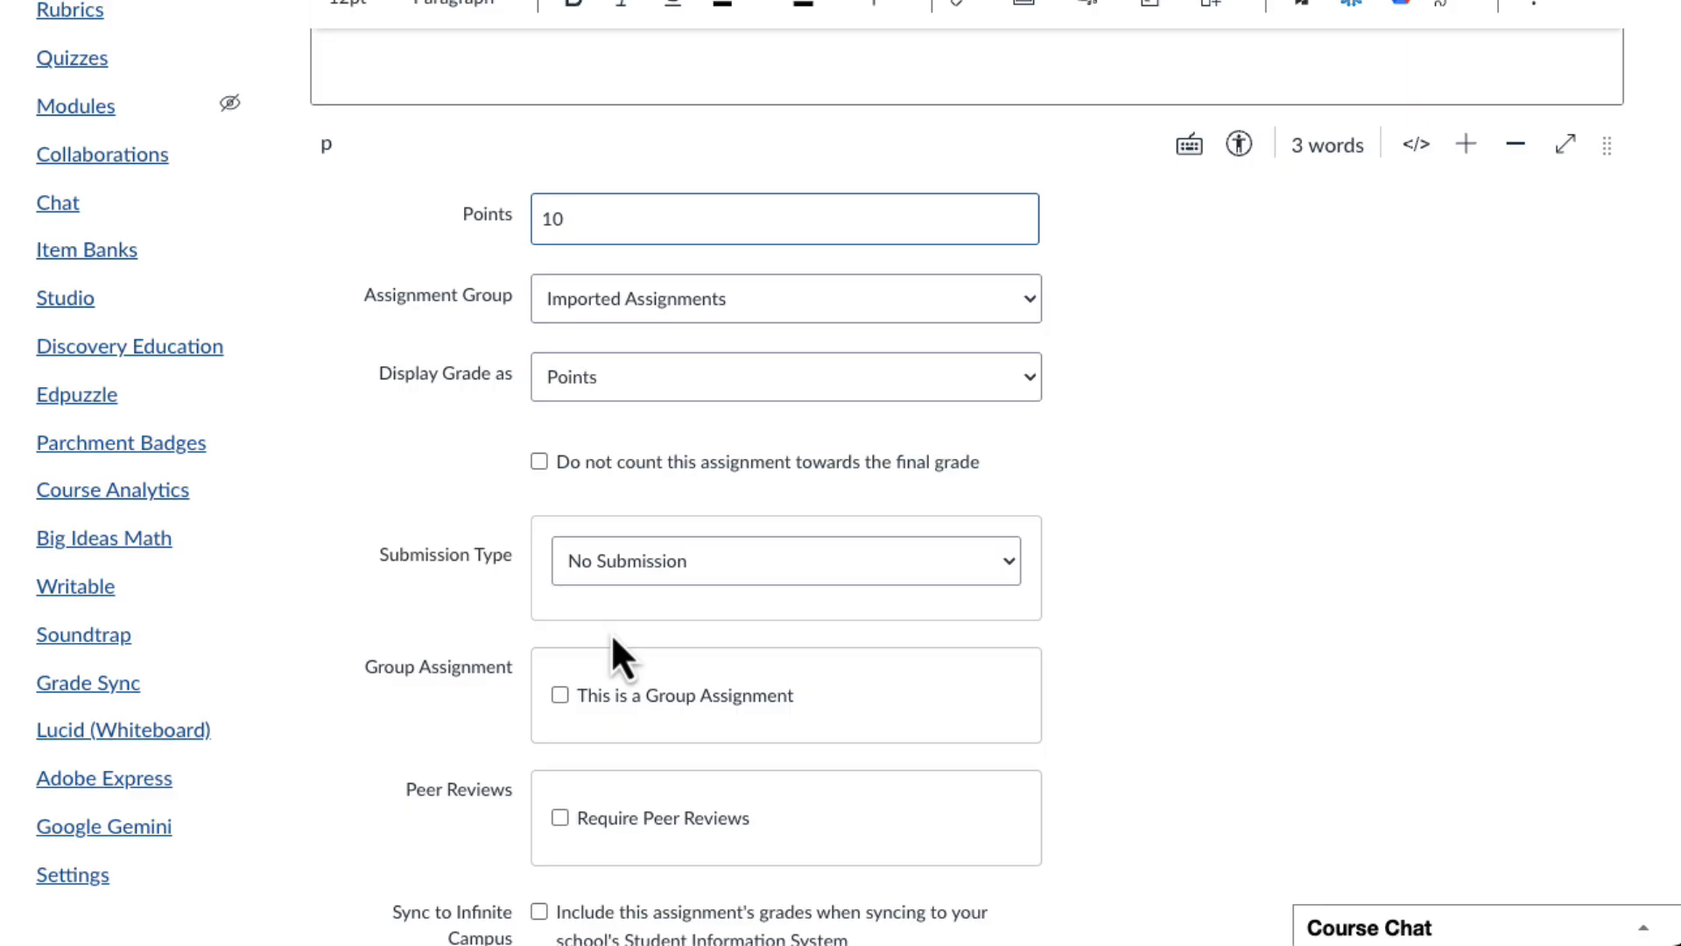
{"action": "scroll", "coordinate": [611, 632], "scroll_direction": "down", "scroll_amount": 3}
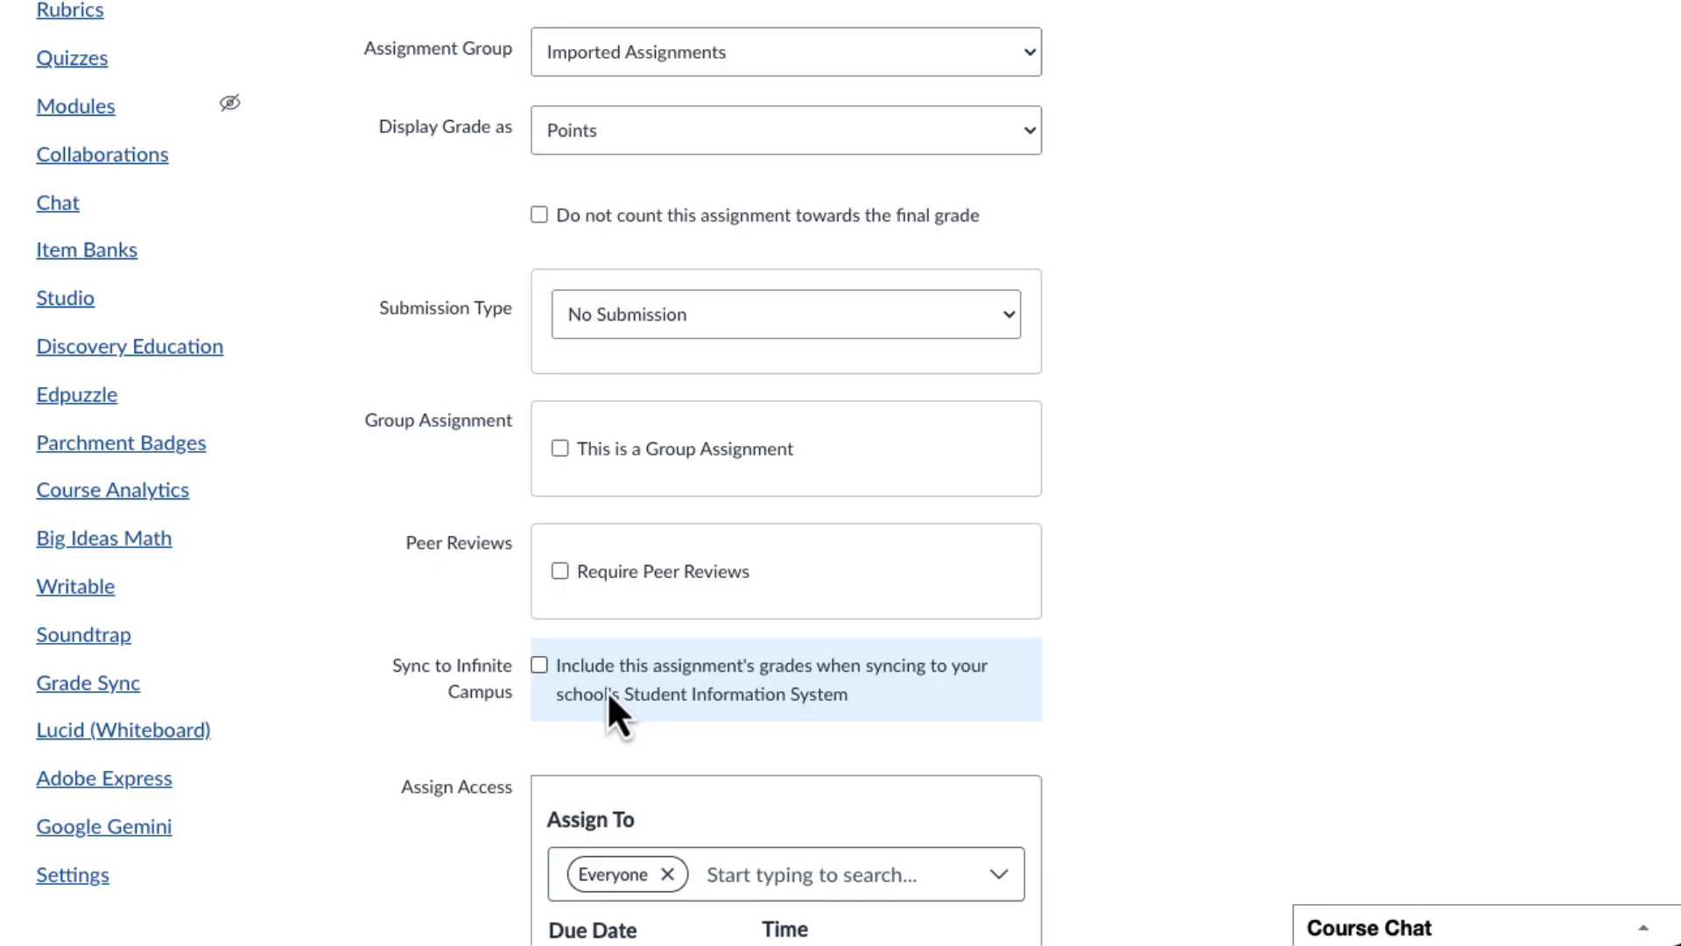
{"action": "left_click", "coordinate": [620, 326]}
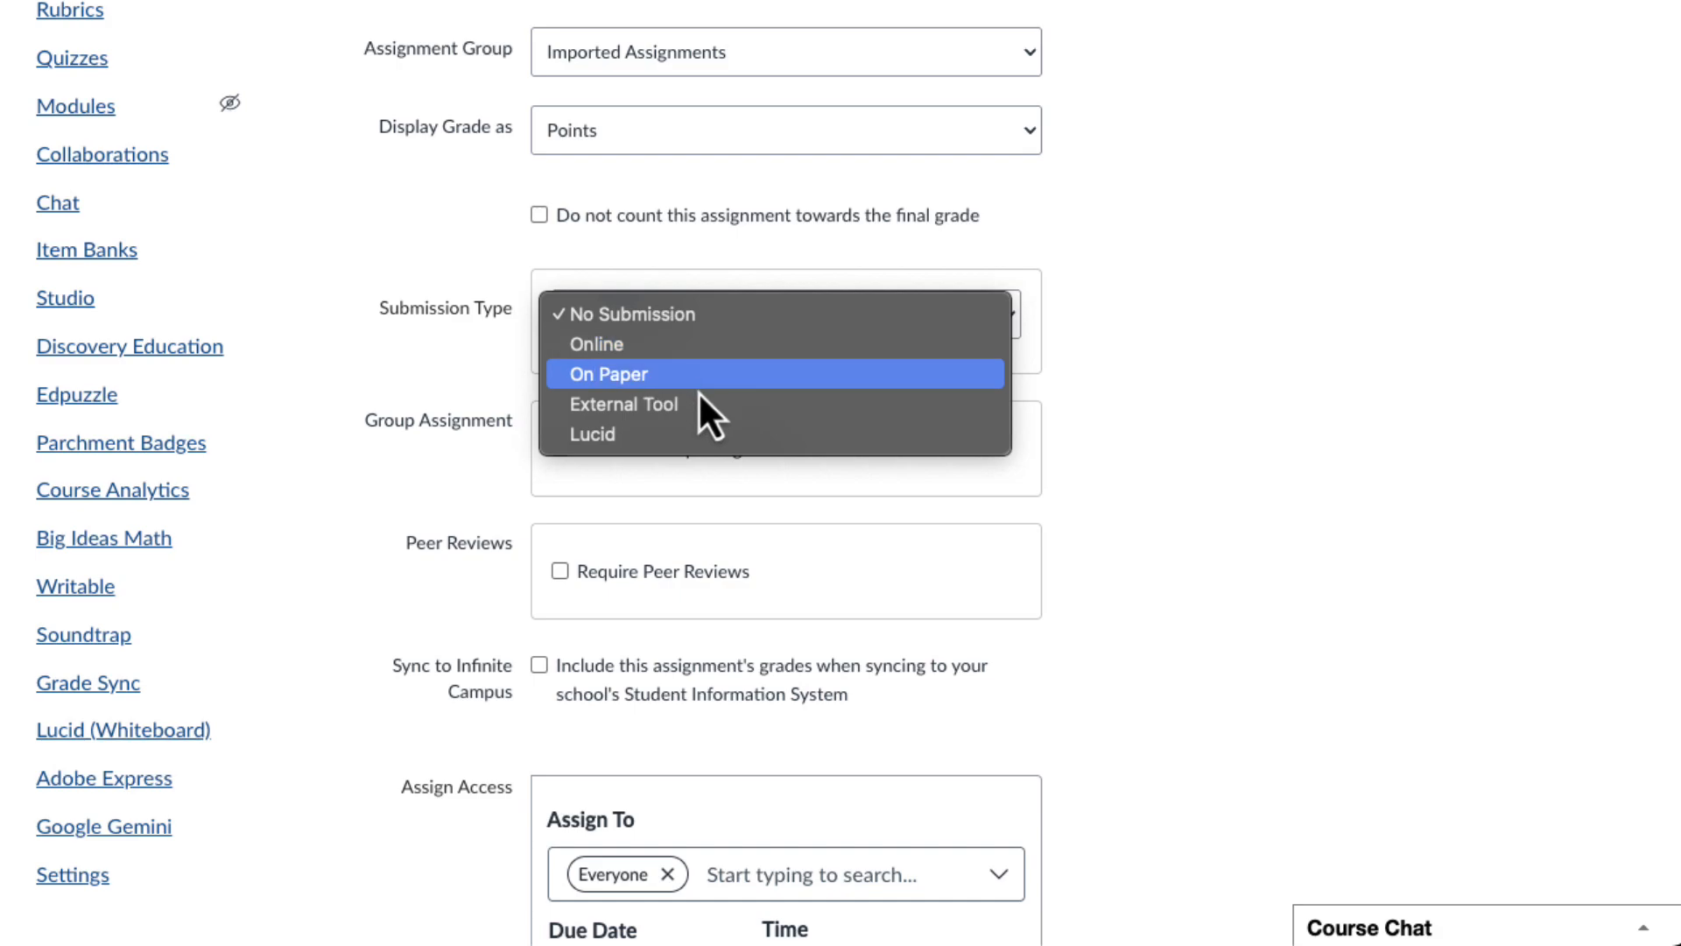
{"action": "left_click", "coordinate": [665, 408]}
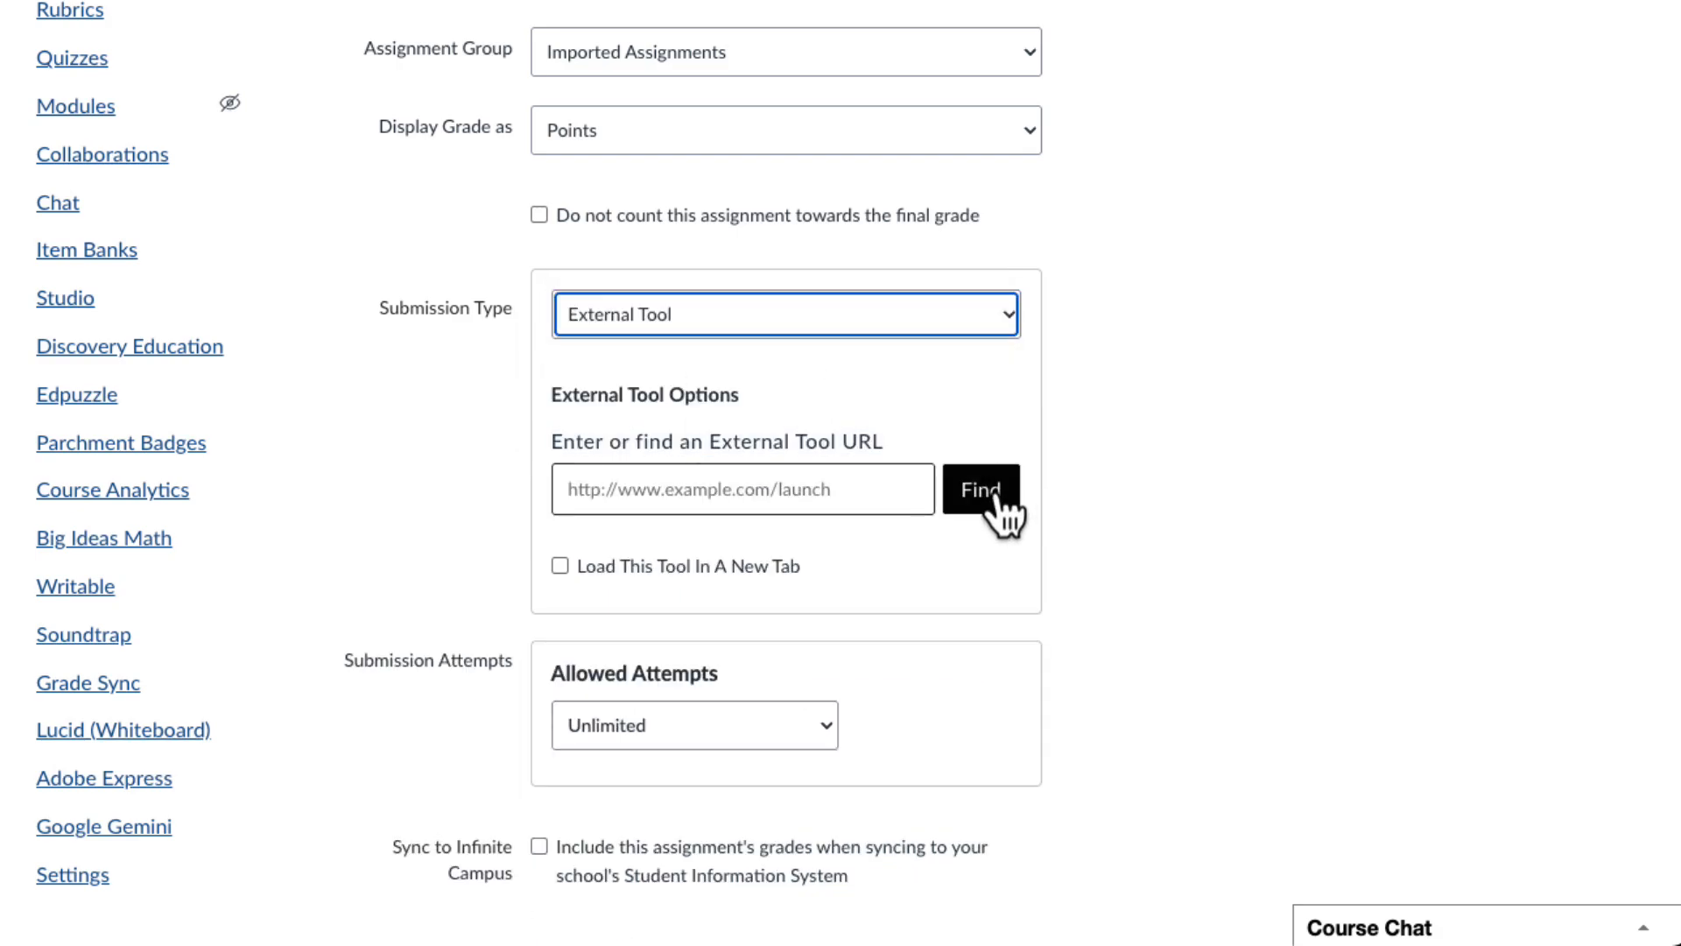
{"action": "left_click", "coordinate": [1001, 496]}
{"action": "scroll", "coordinate": [845, 515], "scroll_direction": "down", "scroll_amount": 10}
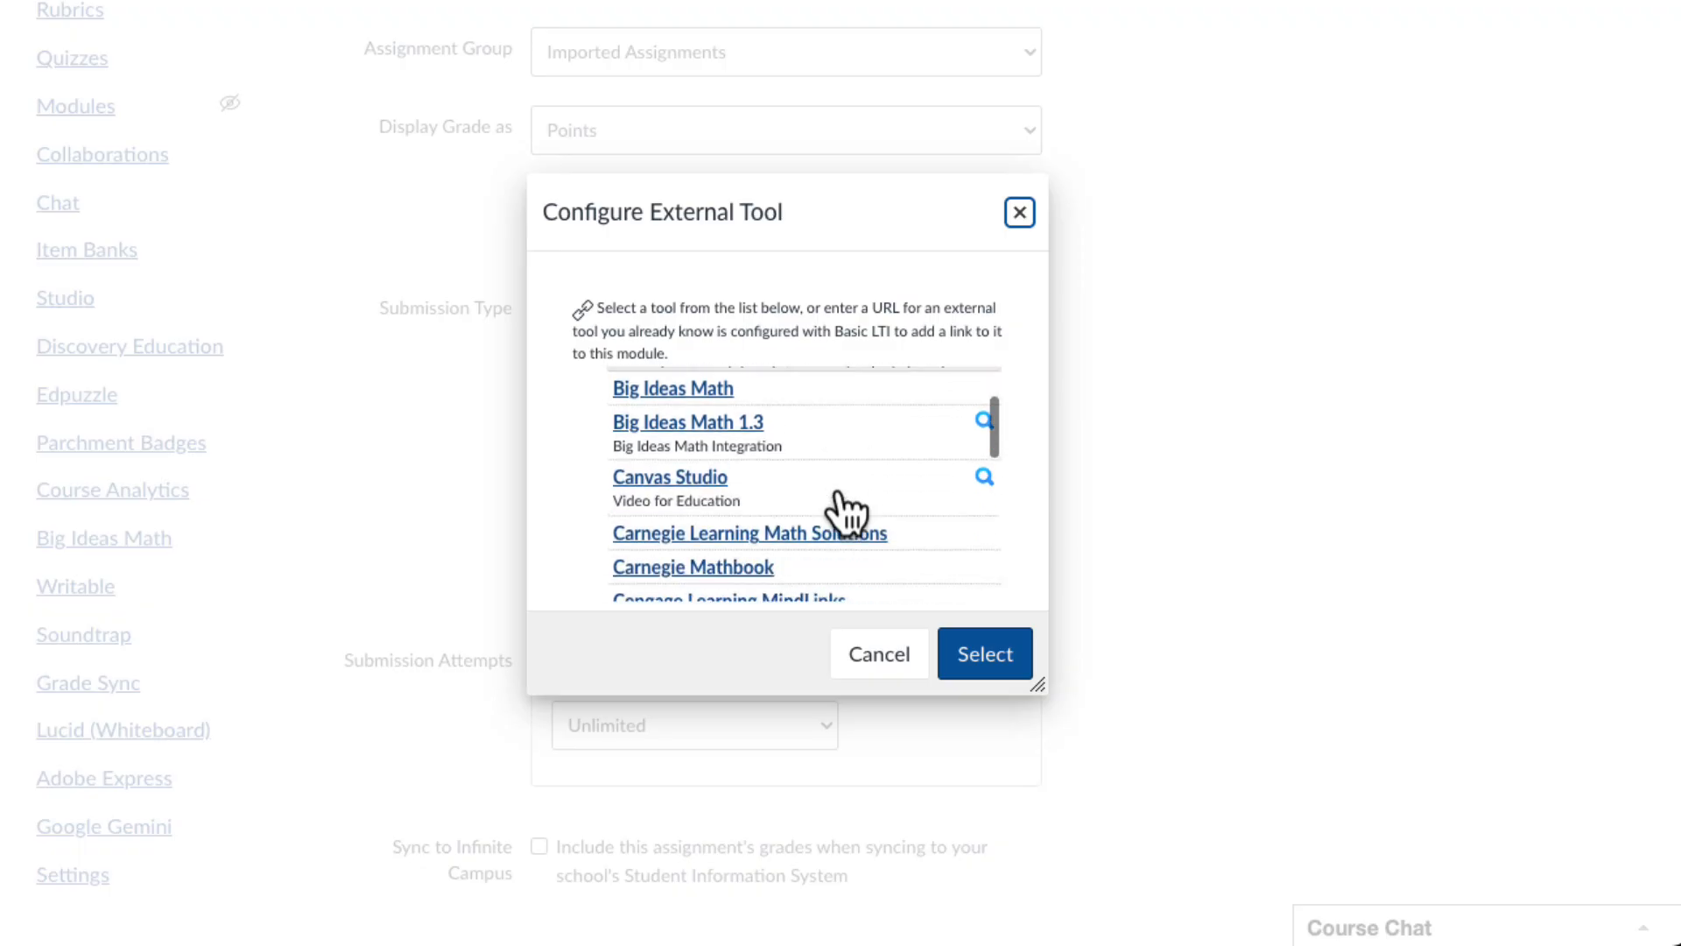
{"action": "scroll", "coordinate": [846, 515], "scroll_direction": "down", "scroll_amount": 8}
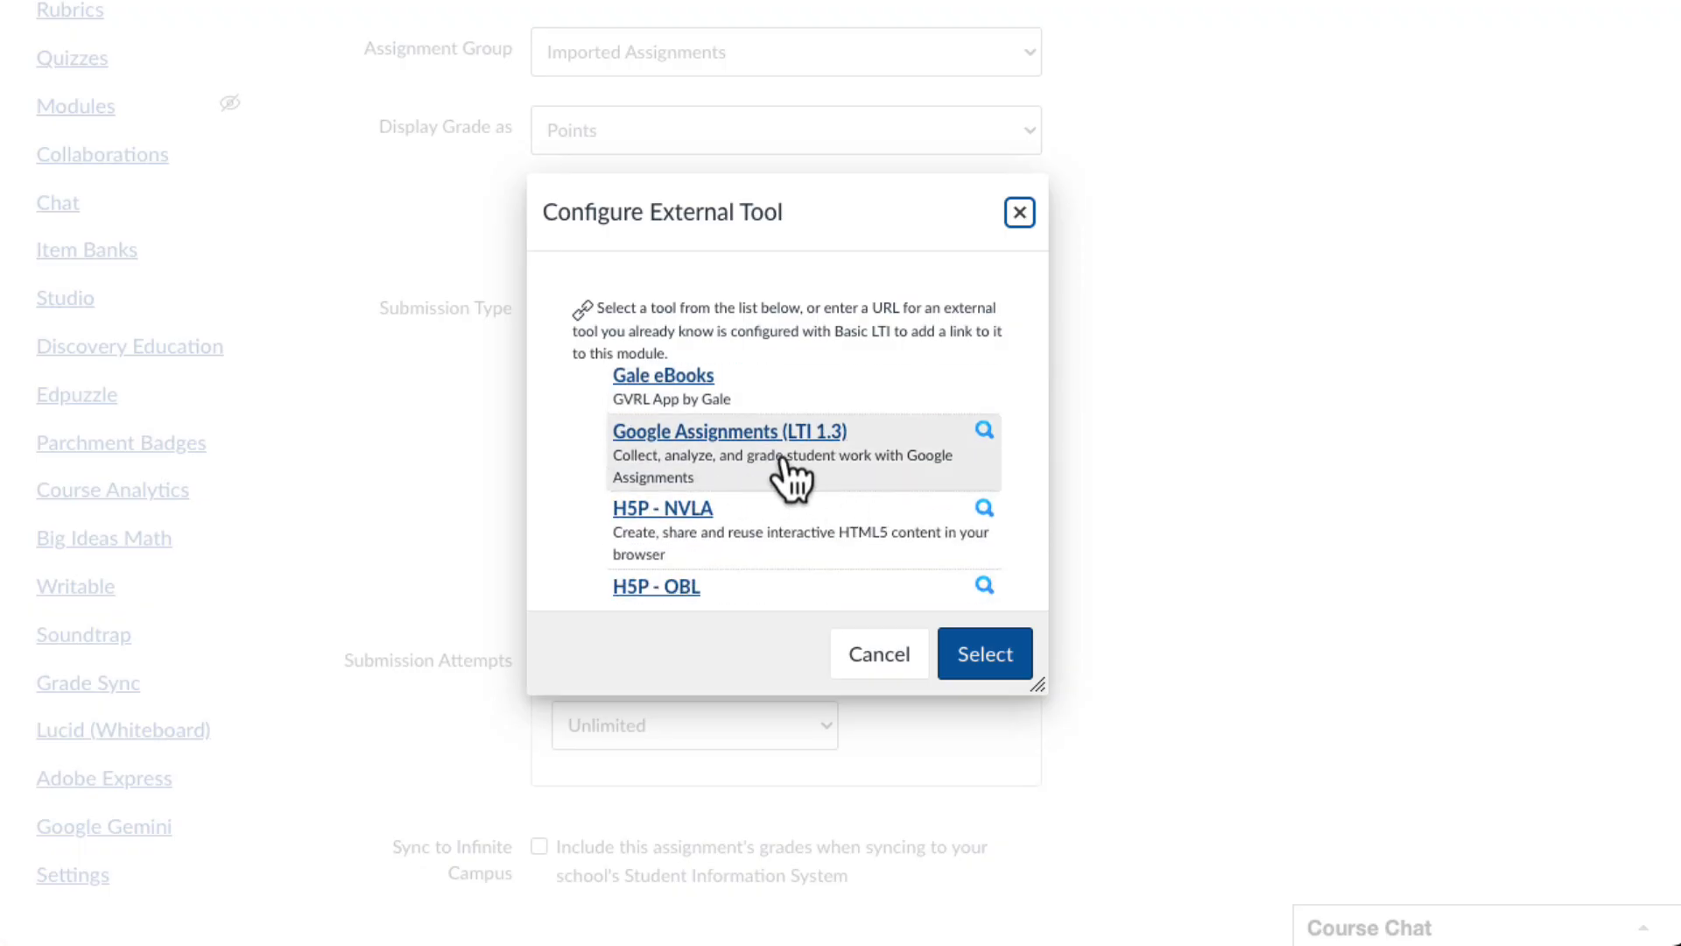
{"action": "left_click", "coordinate": [790, 478]}
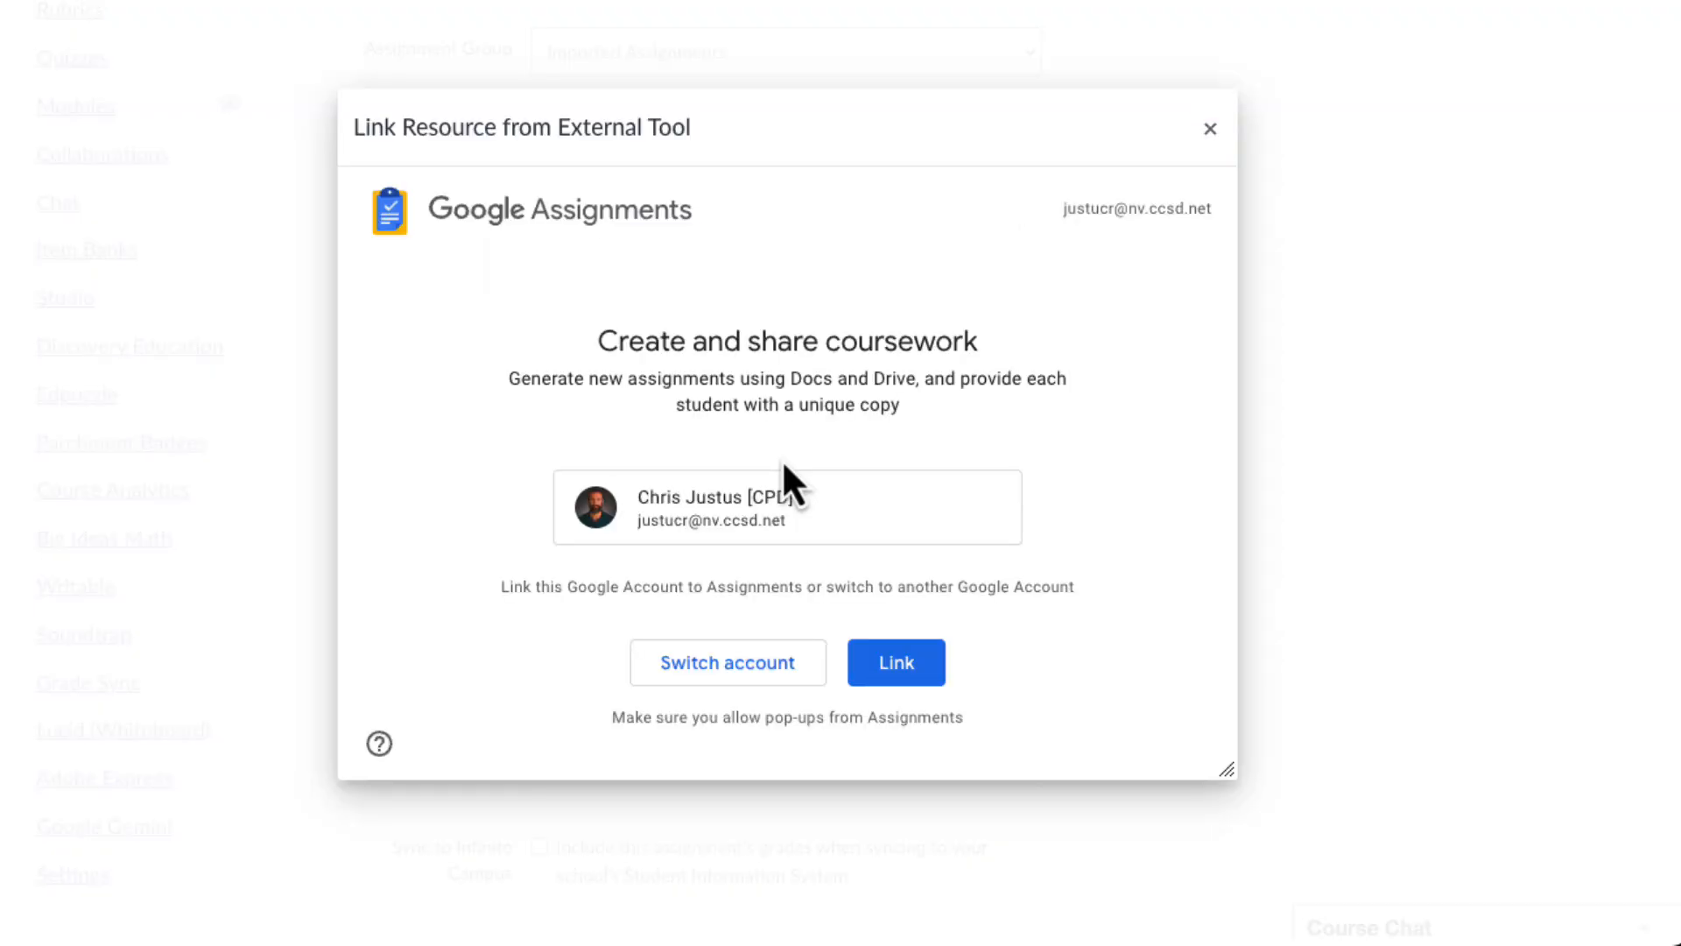
Link the displayed Google account to Google Assignments and approve the link in the pop-up window.
{"action": "left_click", "coordinate": [926, 675]}
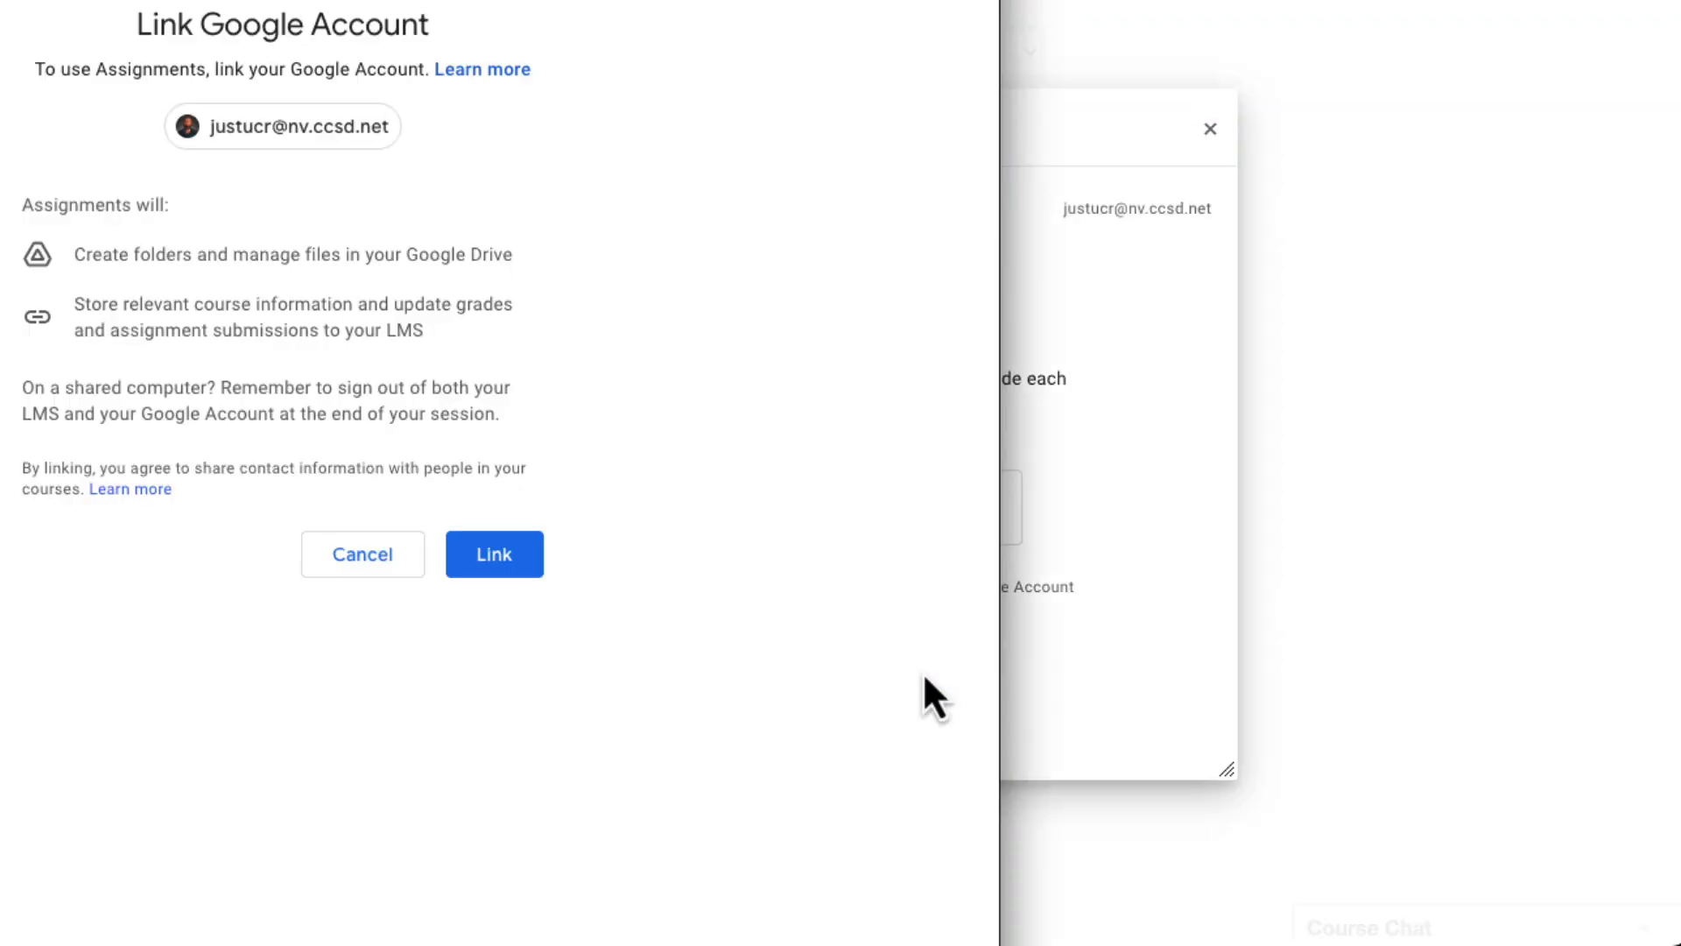
{"action": "left_click_drag", "start_coordinate": [324, 0], "coordinate": [862, 0]}
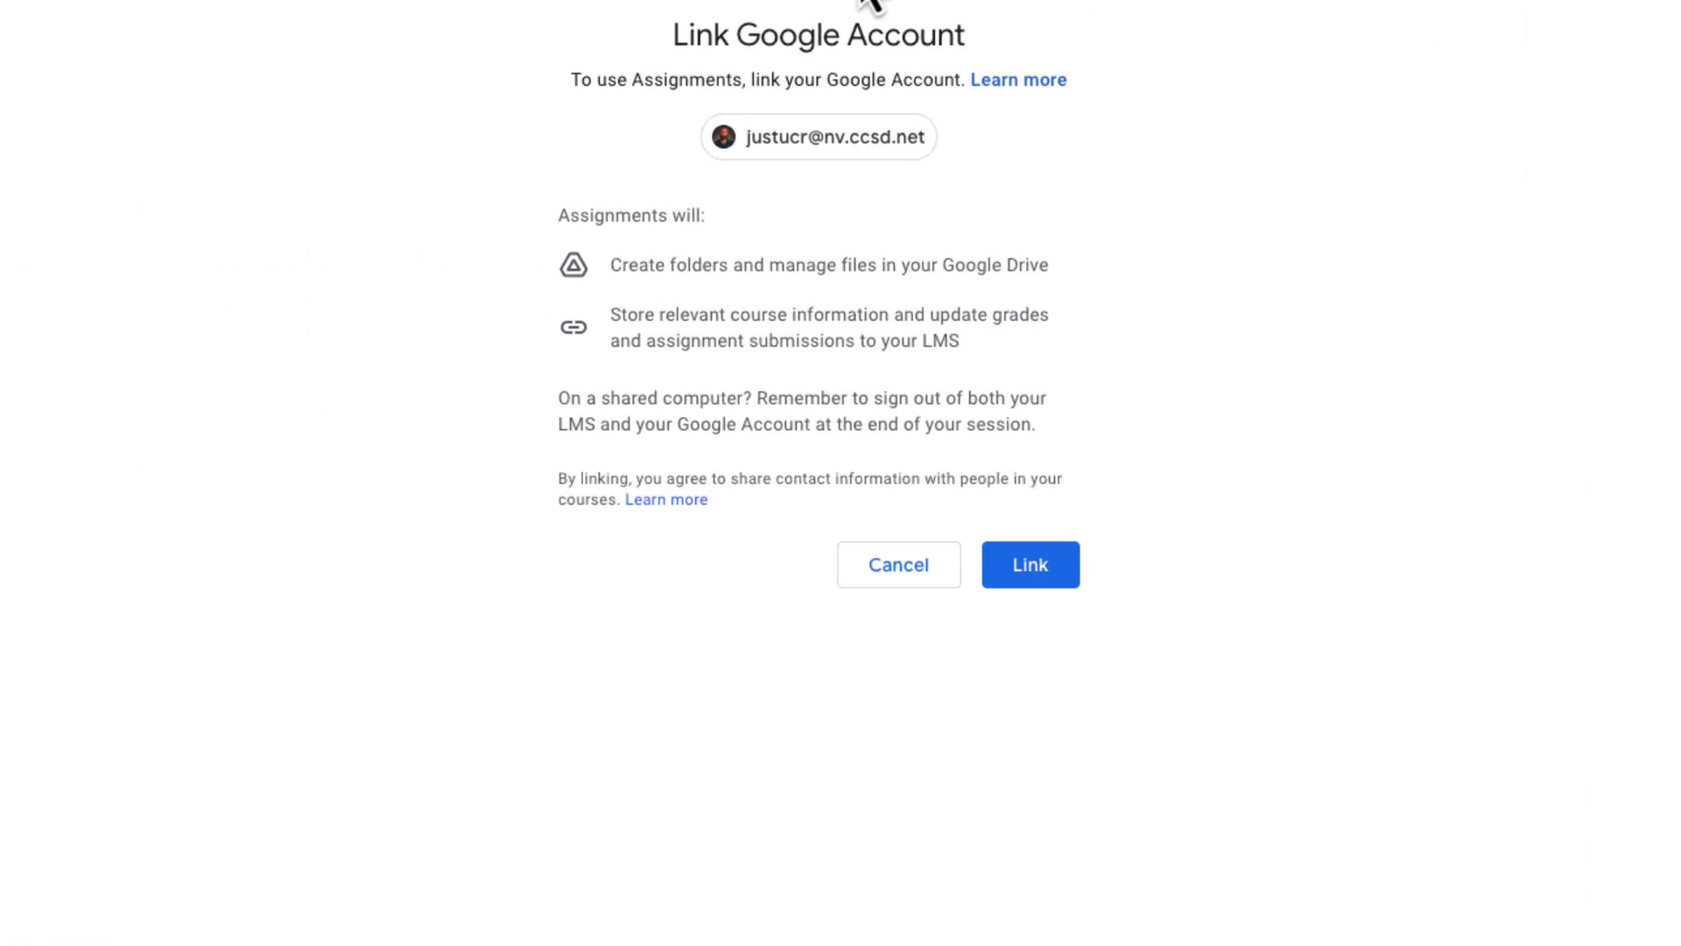
{"action": "left_click", "coordinate": [1049, 580]}
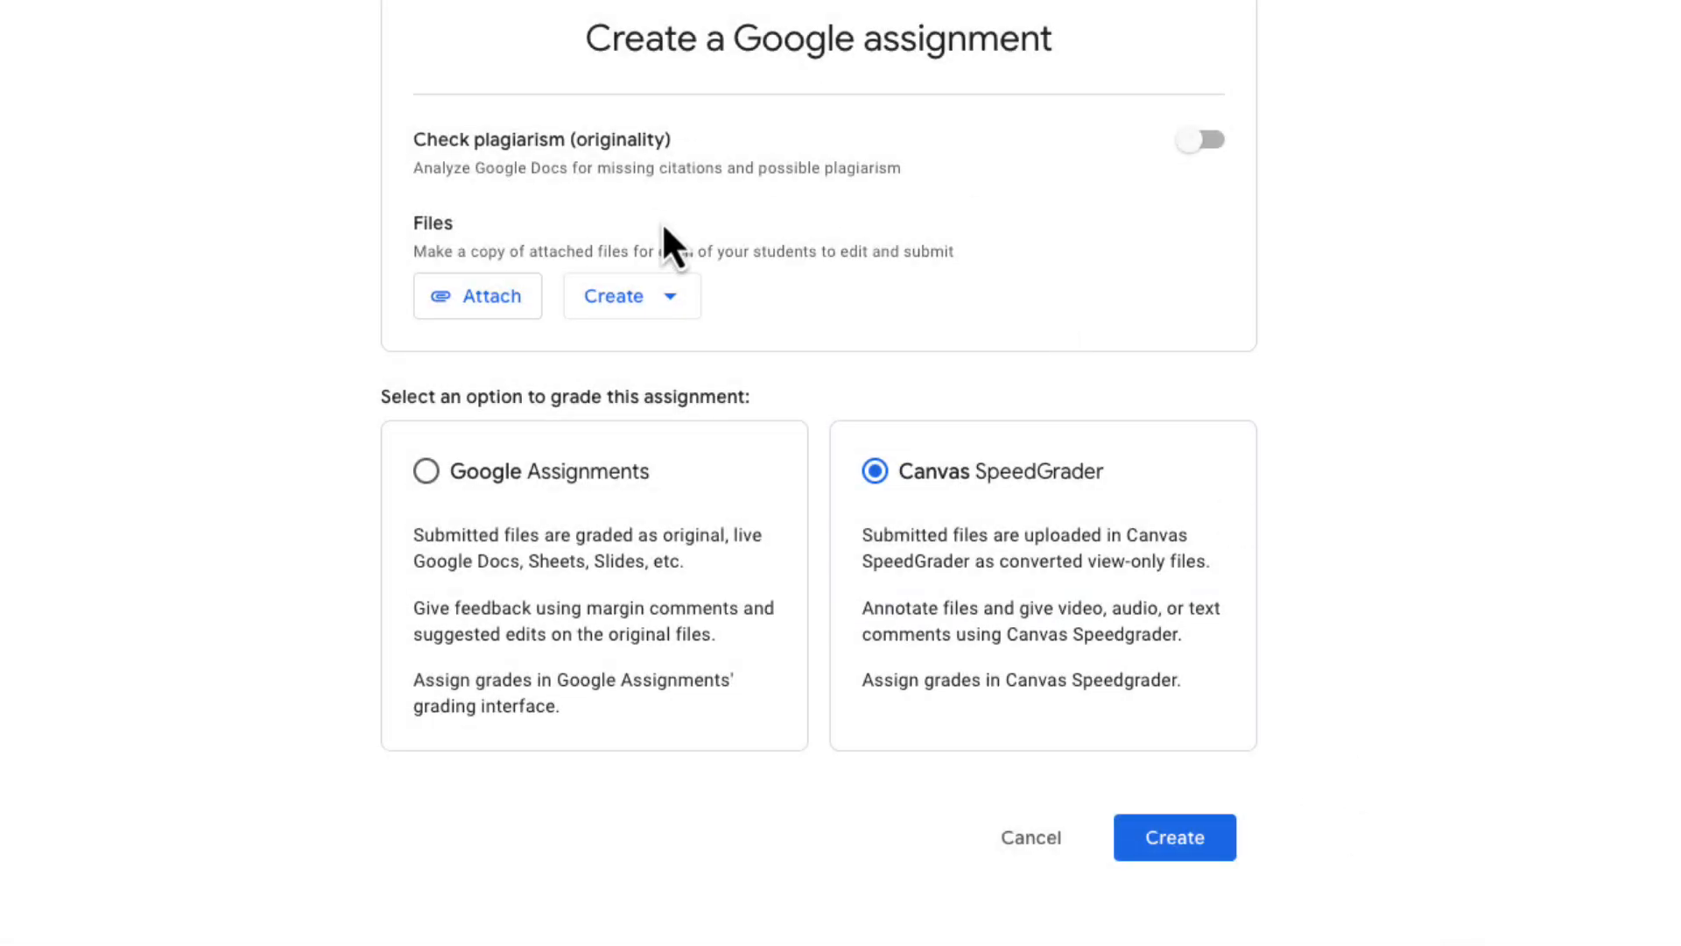
Attach the "The Price of Priceless?" document from Drive as a copy for each student and create the Google assignment.
{"action": "left_click", "coordinate": [471, 296]}
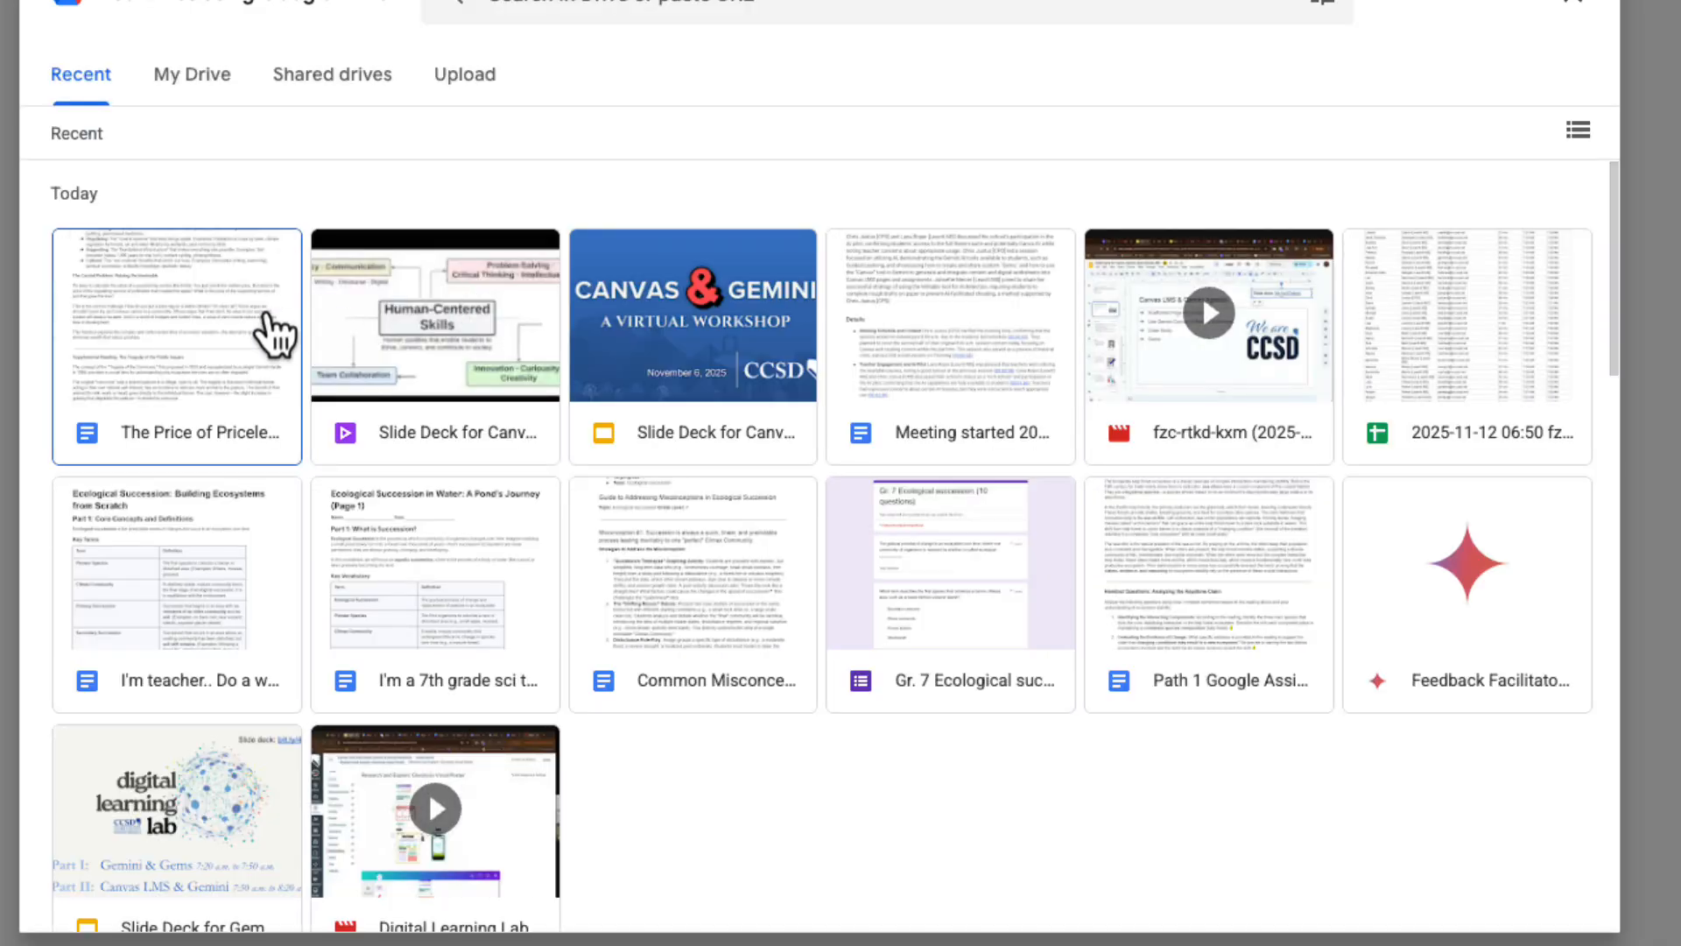
{"action": "left_click", "coordinate": [220, 347]}
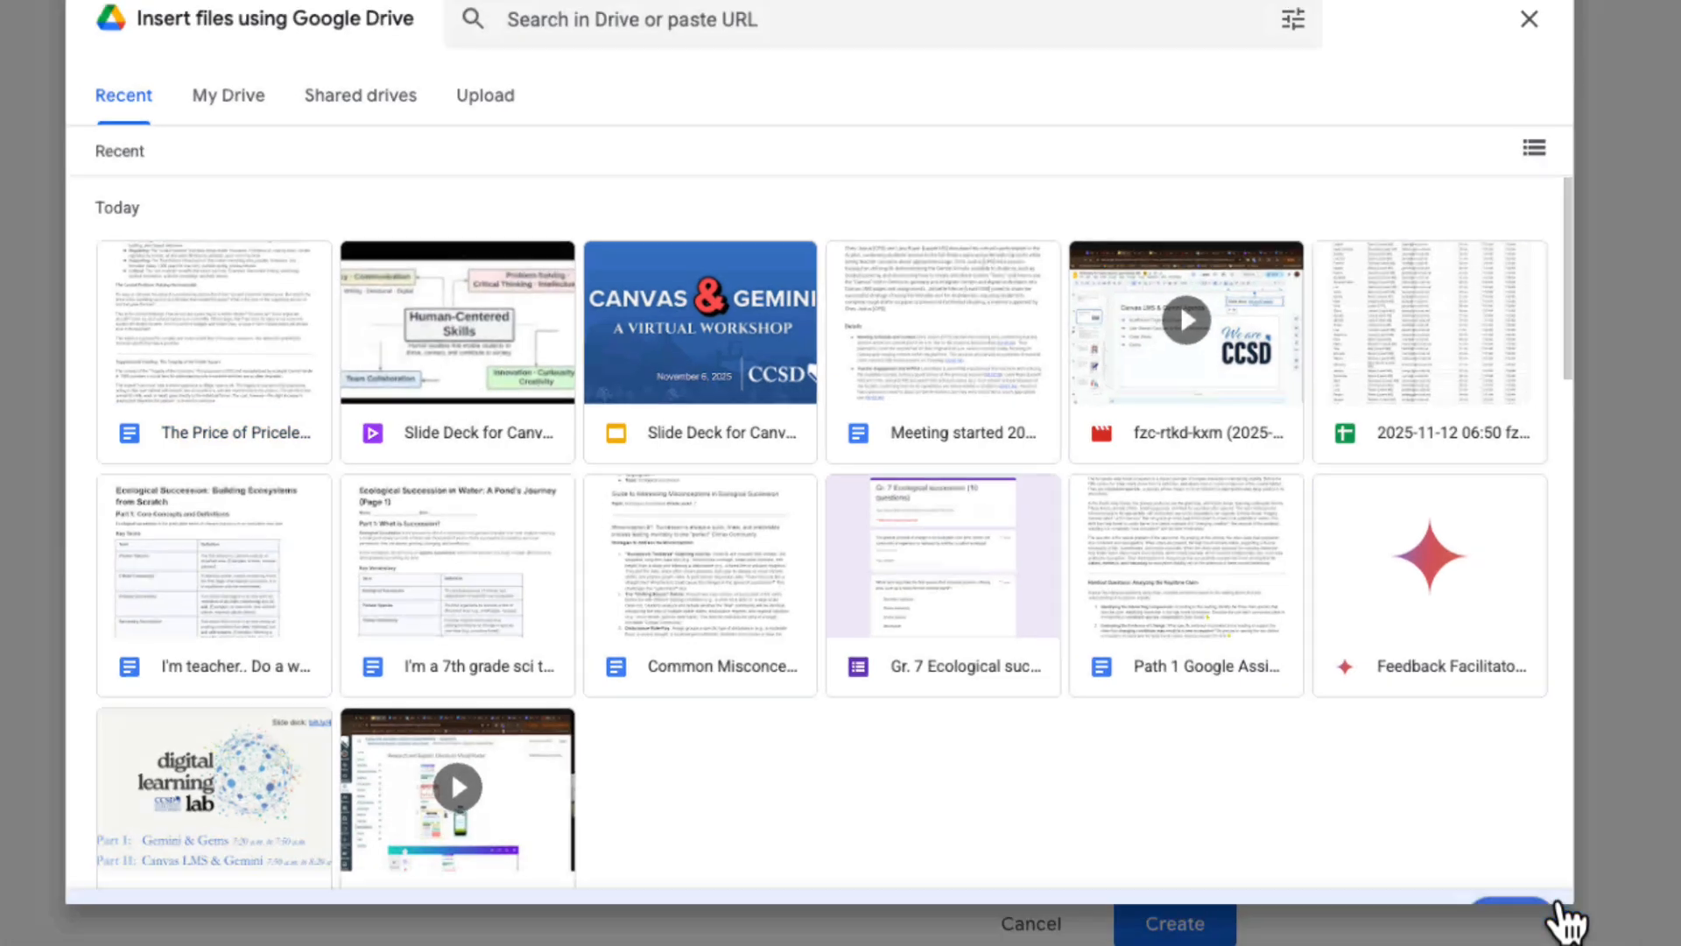
{"action": "left_click", "coordinate": [1554, 902]}
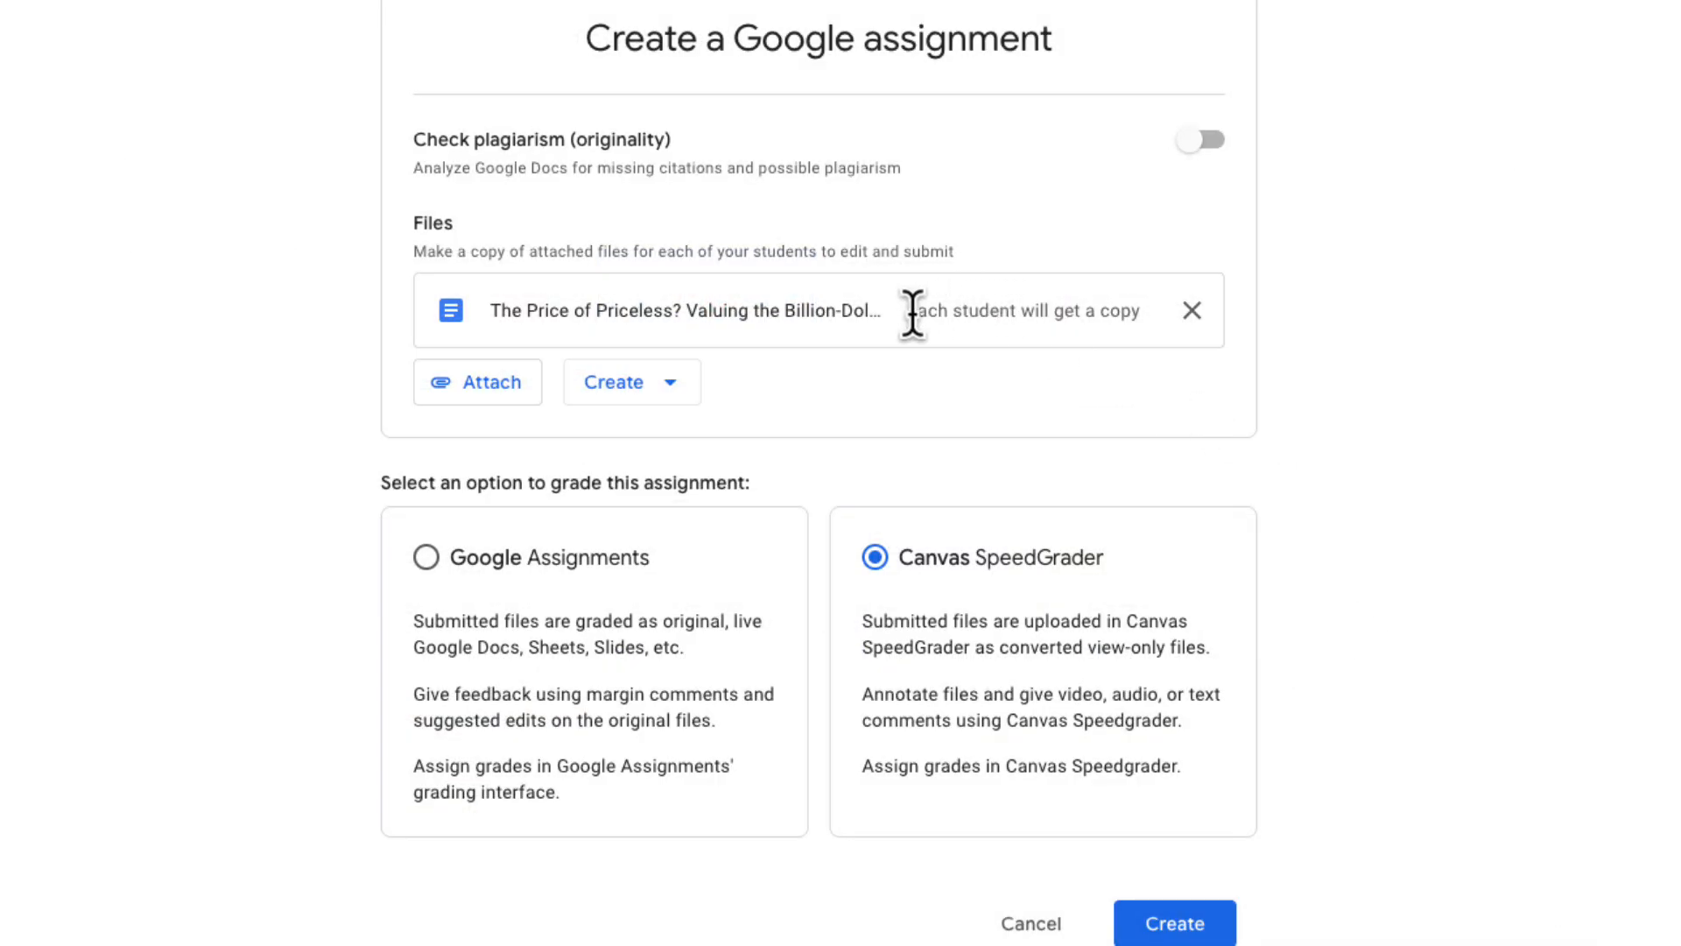
{"action": "left_click_drag", "start_coordinate": [907, 312], "coordinate": [1144, 311]}
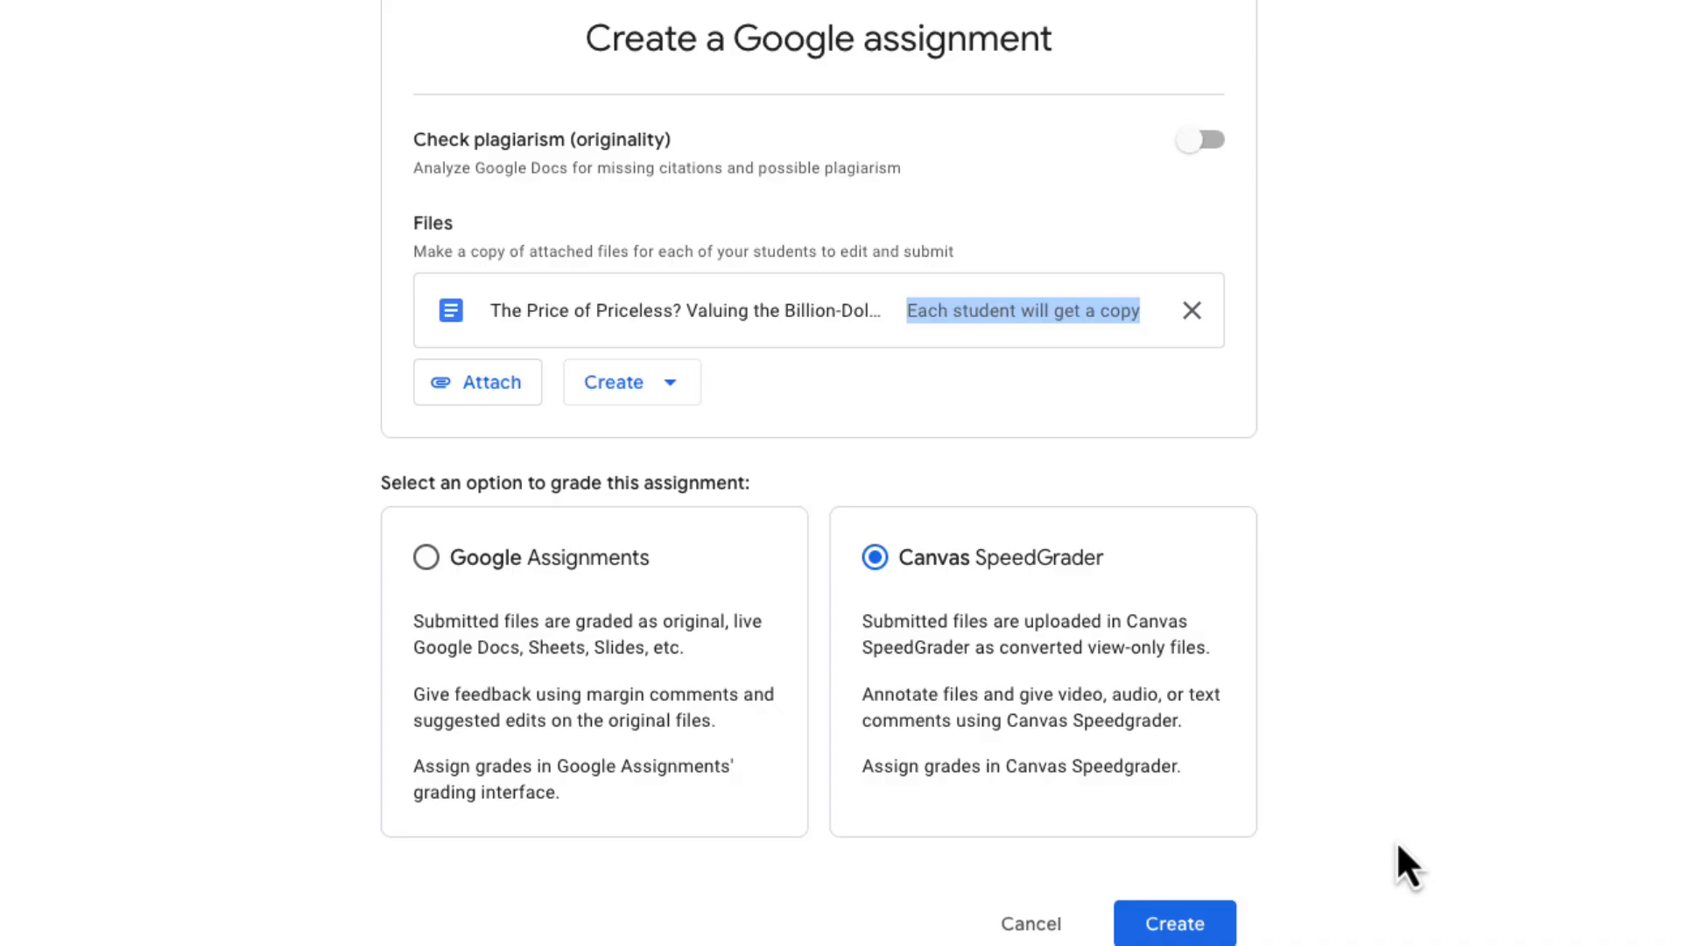
{"action": "left_click", "coordinate": [1192, 925]}
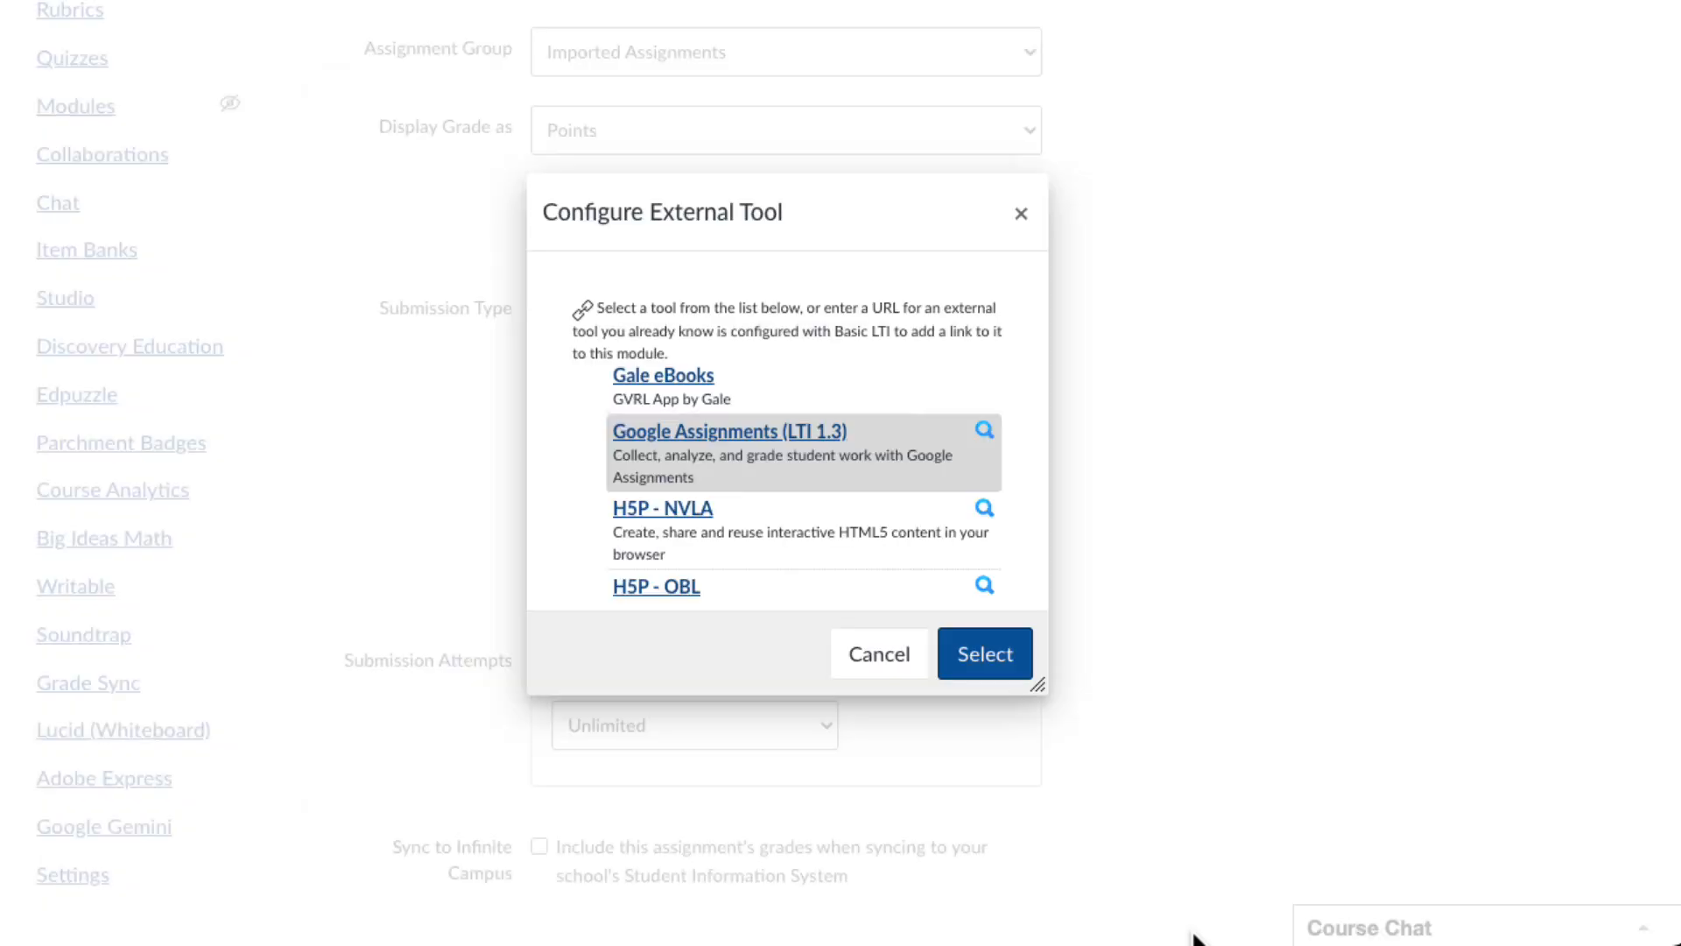
Confirm Google Assignments (LTI 1.3) as the external tool and save the assignment without publishing it.
{"action": "left_click", "coordinate": [987, 657]}
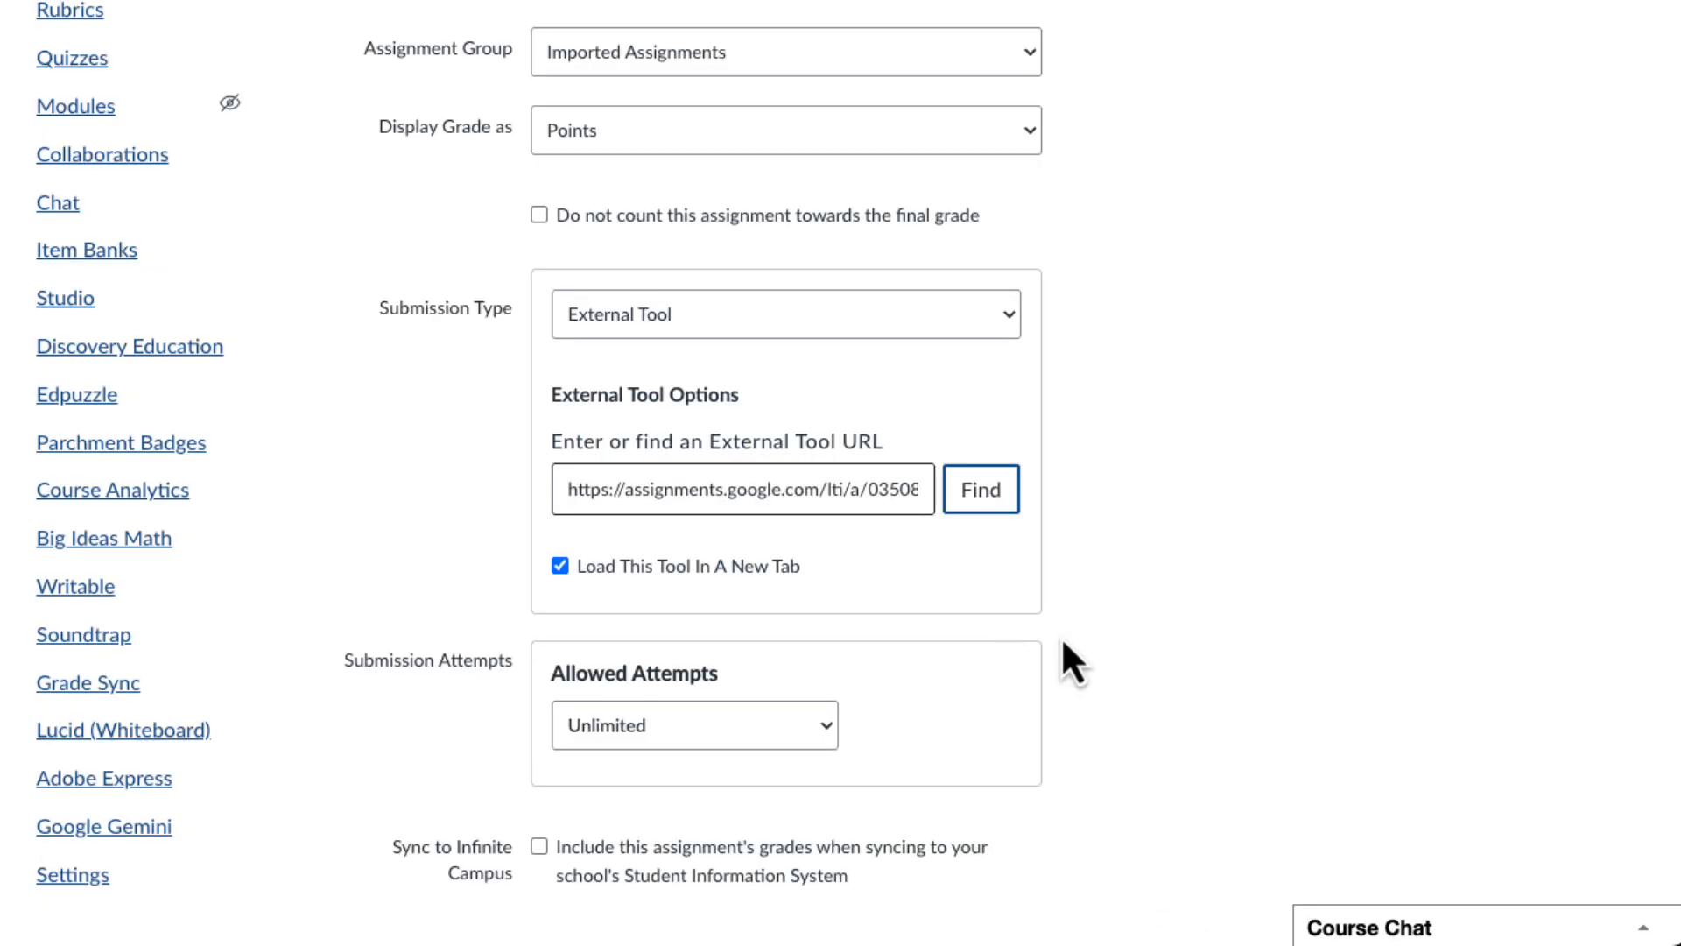
{"action": "scroll", "coordinate": [1092, 665], "scroll_direction": "down", "scroll_amount": 8}
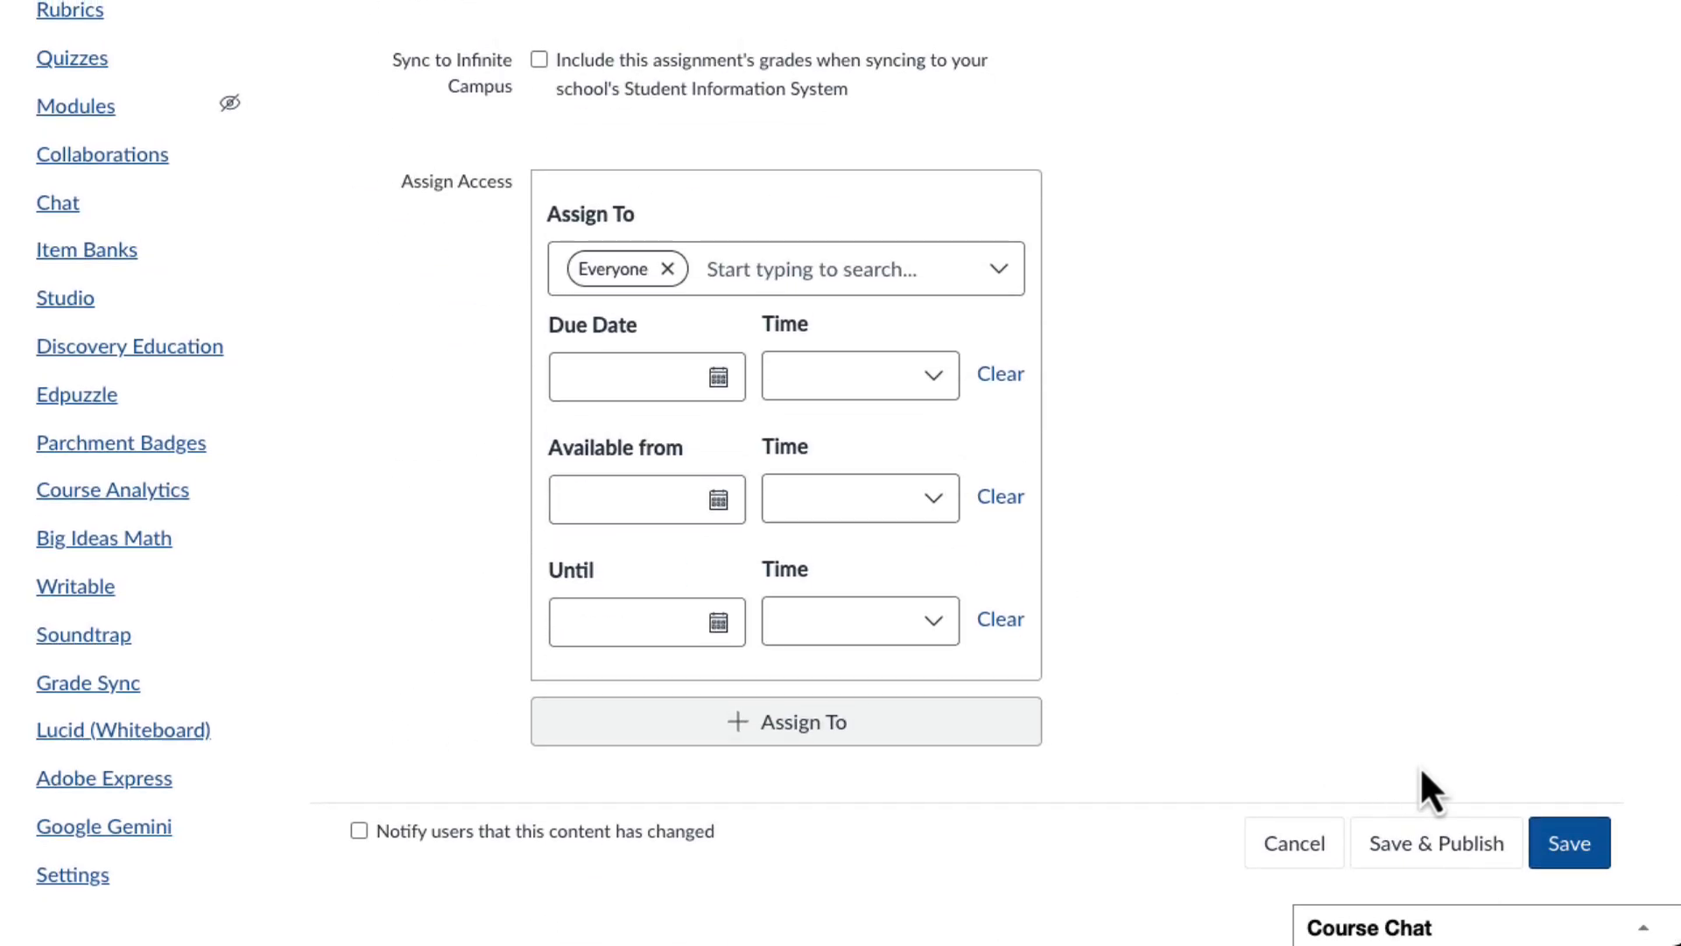
{"action": "left_click", "coordinate": [1576, 875]}
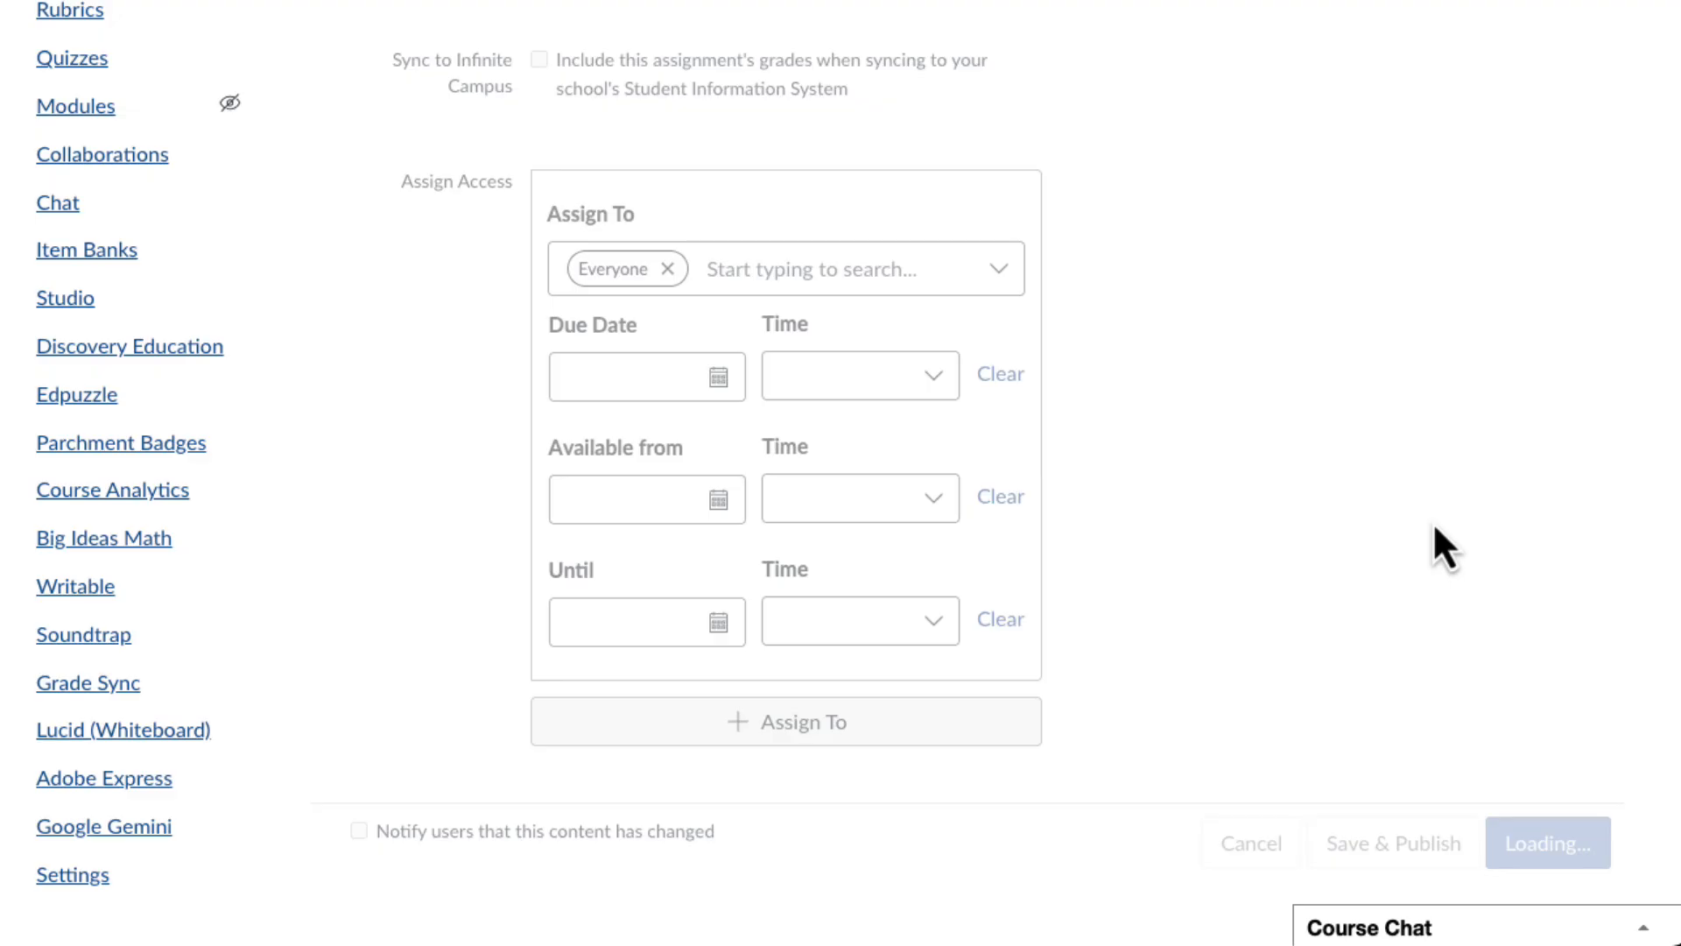